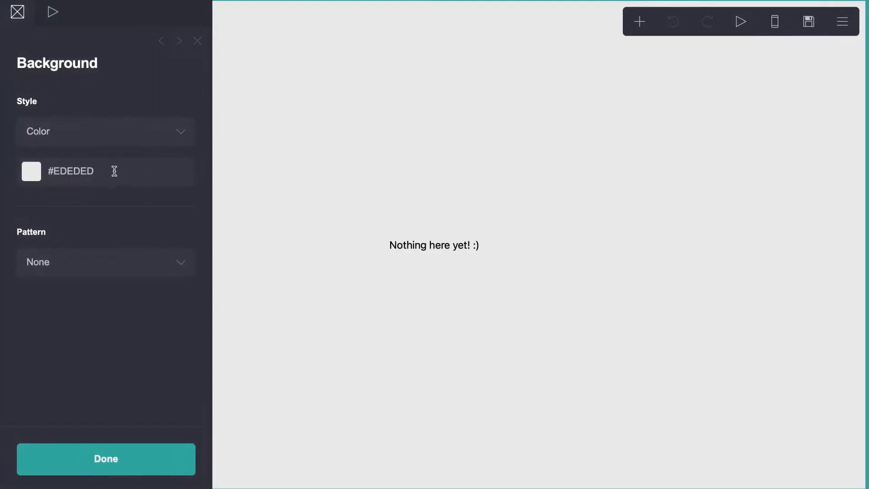
# Set the site background colour to #FFFFFF and delete the "Nothing here yet! :)" placeholder text.
pyautogui.moveTo(84, 243); pyautogui.dragTo(4, 121)
pyautogui.click(198, 42)
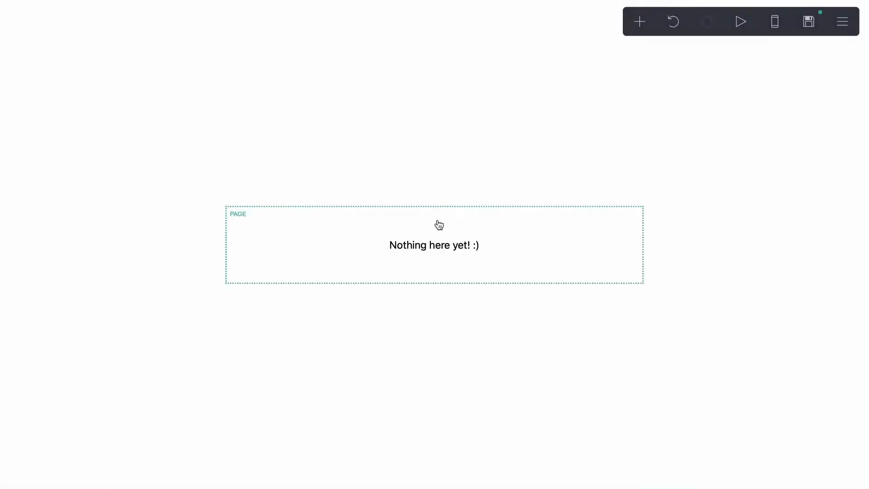
pyautogui.click(298, 298)
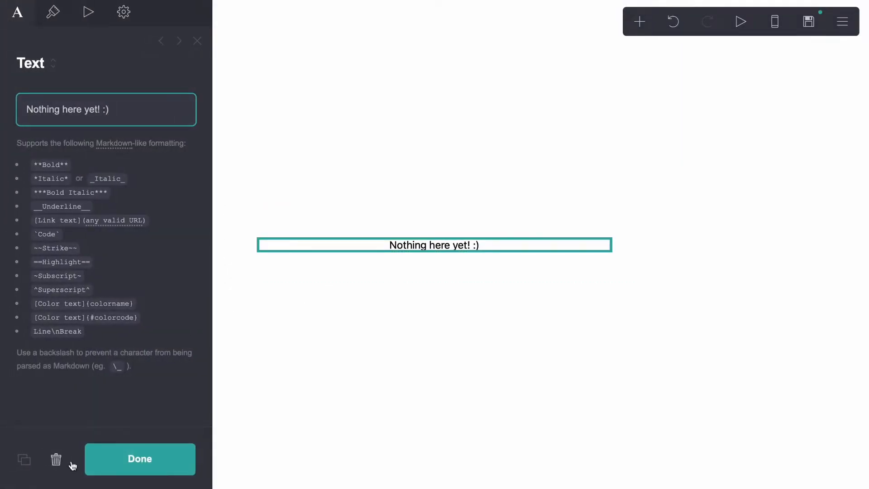
pyautogui.click(56, 459)
# Set the page width to 25 and change the page style to Box.
pyautogui.click(844, 21)
pyautogui.click(794, 185)
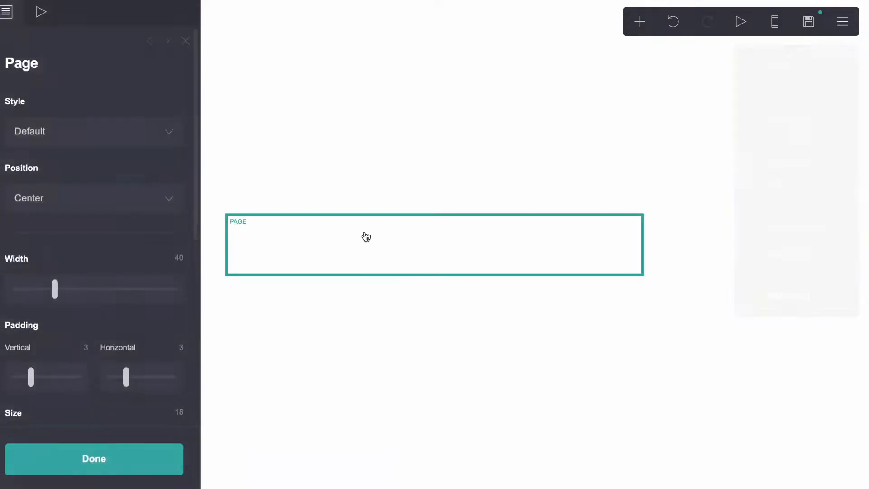
pyautogui.click(195, 262)
pyautogui.press('BackSpace')
pyautogui.press('BackSpace')
pyautogui.write('25')
pyautogui.press('Return')
pyautogui.click(115, 135)
pyautogui.click(134, 210)
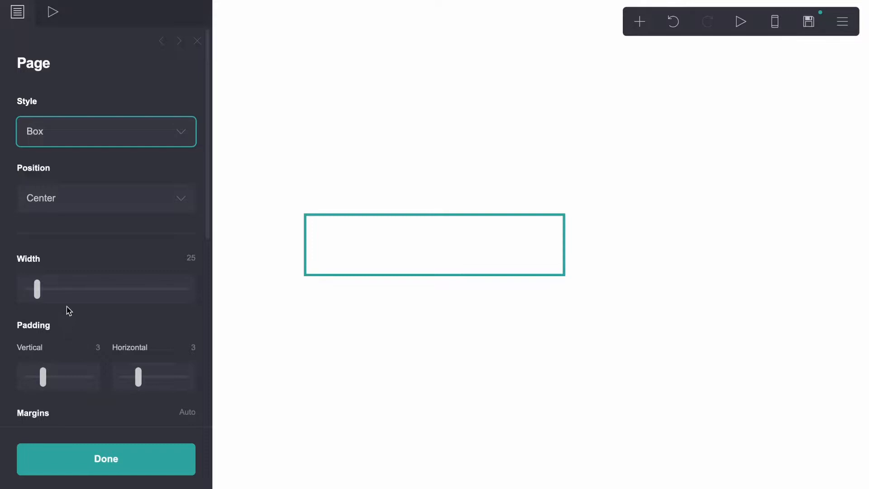
# Set both the vertical and horizontal padding of the page box to 0.25.
pyautogui.click(98, 347)
pyautogui.write('0.25')
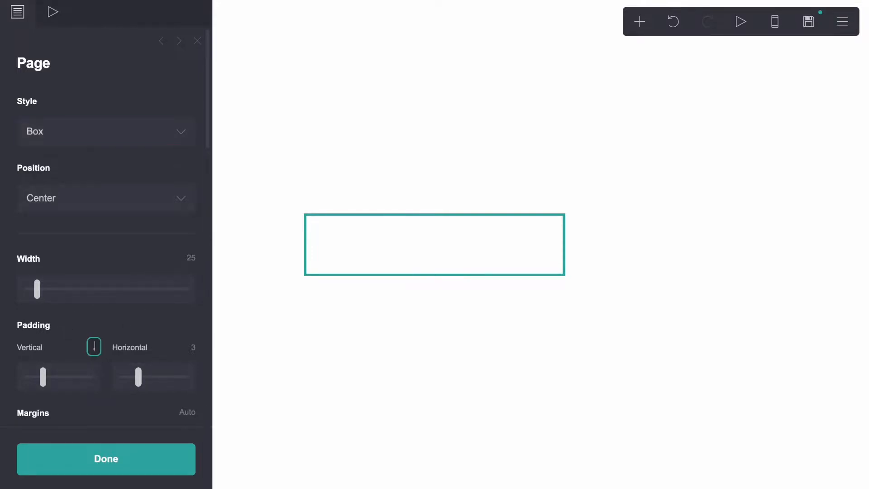
pyautogui.press('Return')
pyautogui.click(191, 347)
pyautogui.write('2')
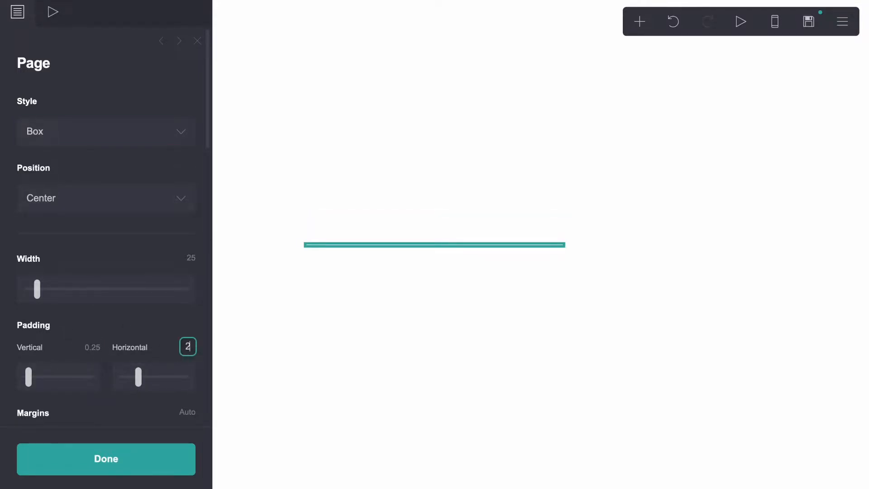
pyautogui.write('0.25')
pyautogui.press('Return')
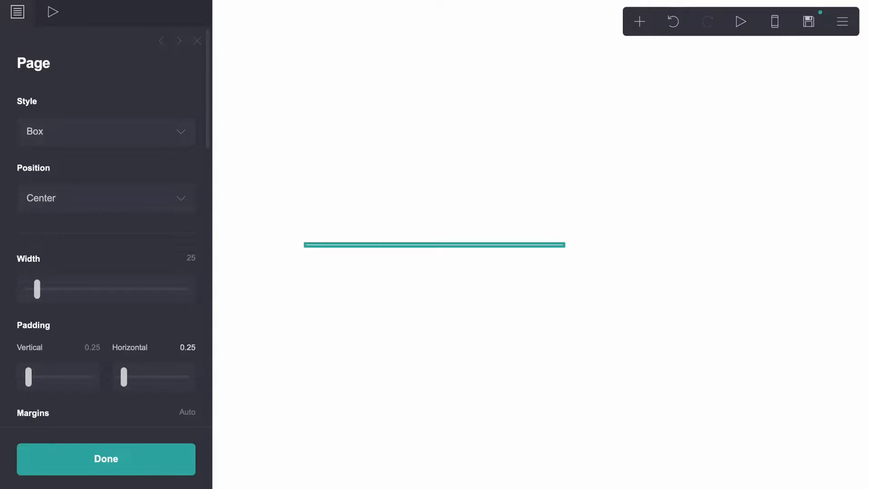
# Round the corners of the page box with a corner rounding of 0.375.
pyautogui.scroll(-3, 56, 292)
pyautogui.scroll(-3, 56, 292)
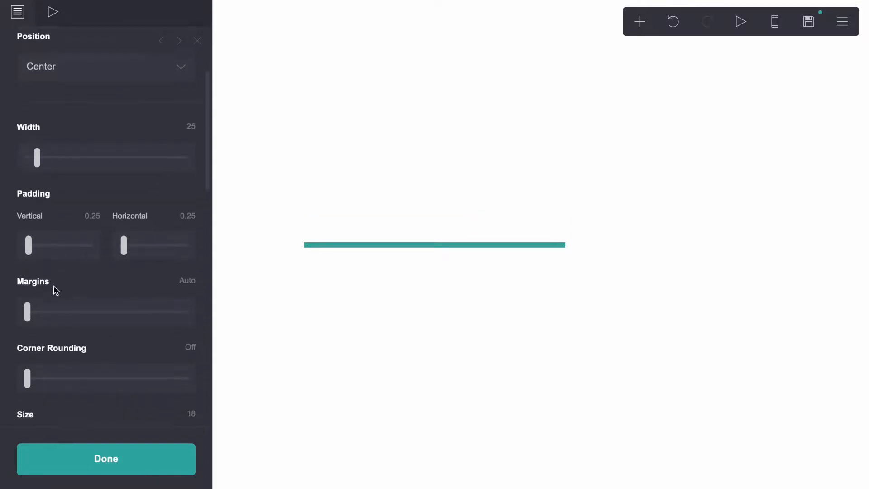
pyautogui.moveTo(28, 313); pyautogui.dragTo(48, 314)
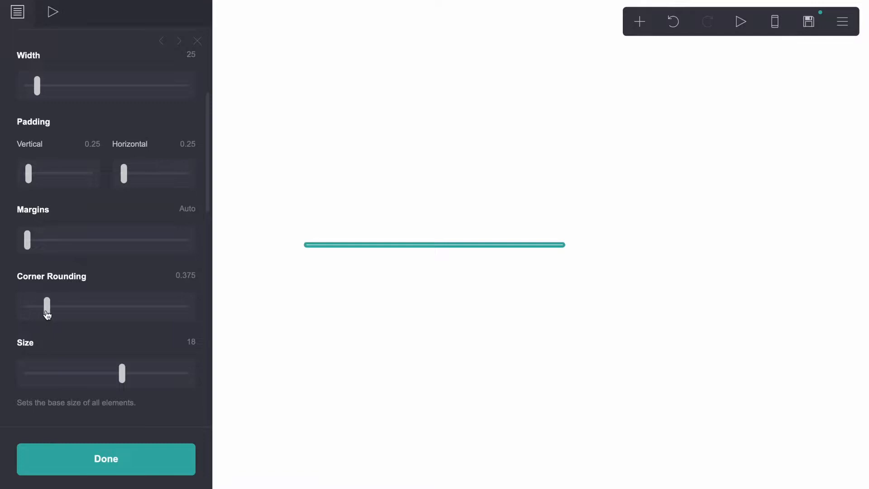
# Give the page box a drop shadow in #DEDEDE with its distance set to 0.
pyautogui.scroll(-15, 48, 315)
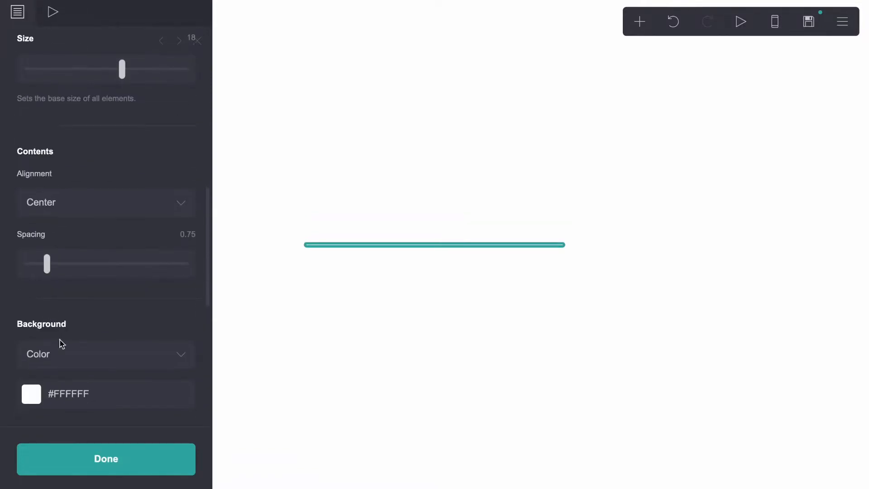
pyautogui.click(67, 307)
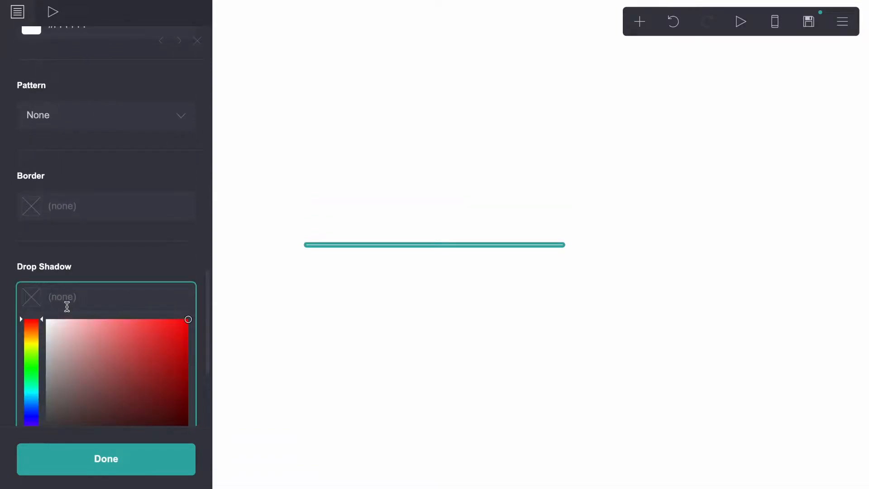
pyautogui.scroll(-3, 68, 305)
pyautogui.click(46, 223)
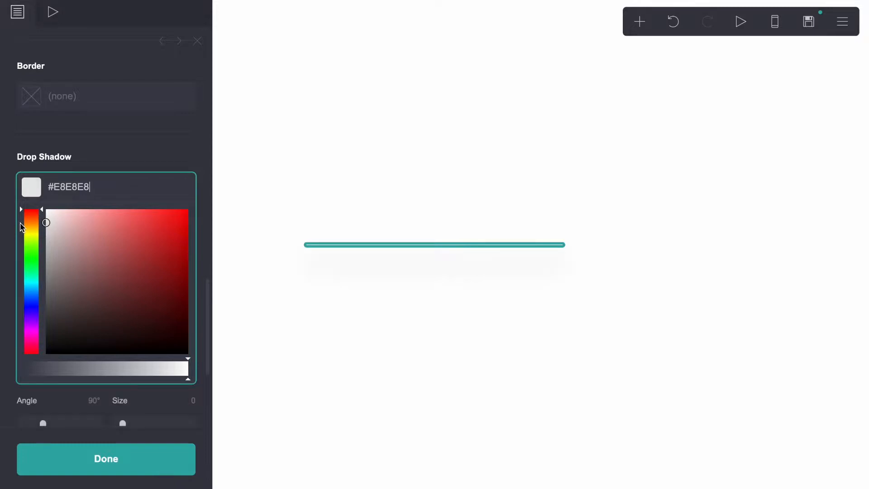
pyautogui.click(83, 159)
pyautogui.click(71, 189)
pyautogui.moveTo(49, 225); pyautogui.dragTo(24, 228)
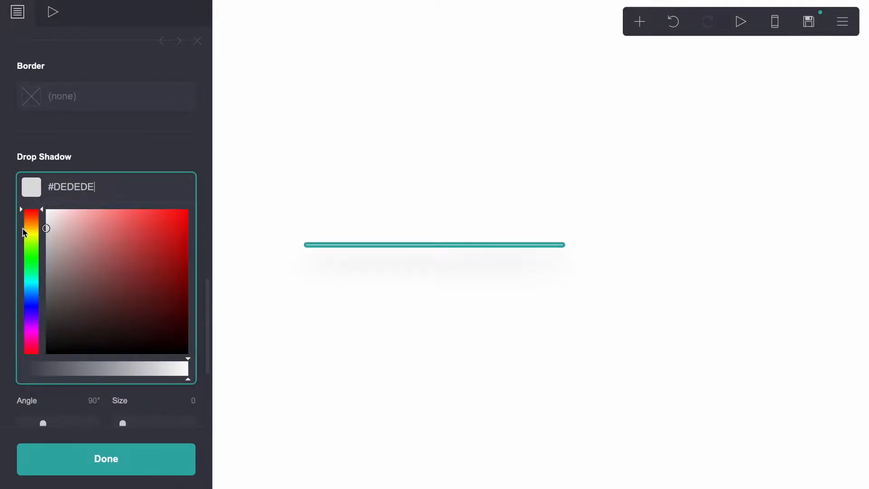
pyautogui.click(97, 146)
pyautogui.moveTo(37, 312); pyautogui.dragTo(2, 313)
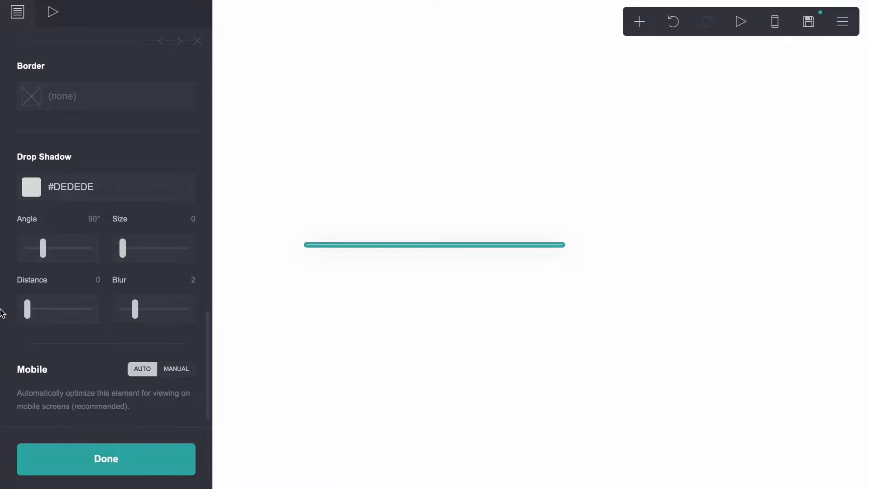
pyautogui.click(249, 213)
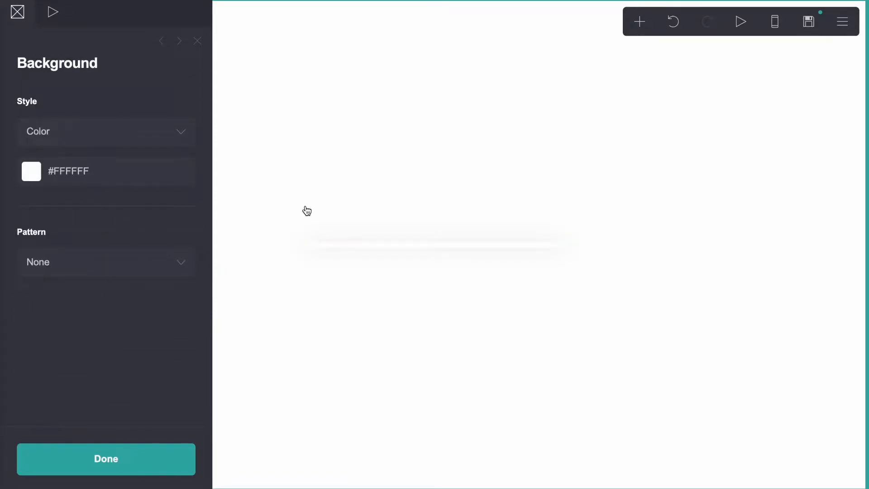
# Reduce the blur of the page box's drop shadow so it forms a thin, tight edge around the box.
pyautogui.click(843, 21)
pyautogui.click(797, 186)
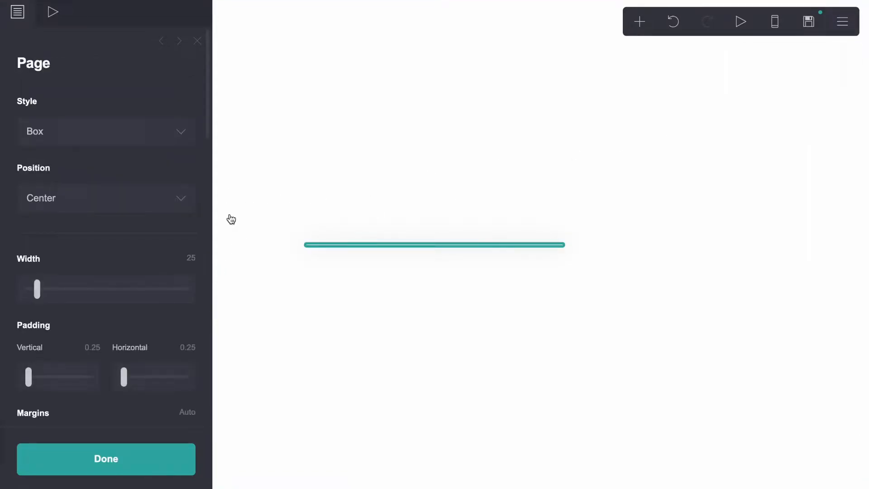
pyautogui.scroll(-10, 136, 244)
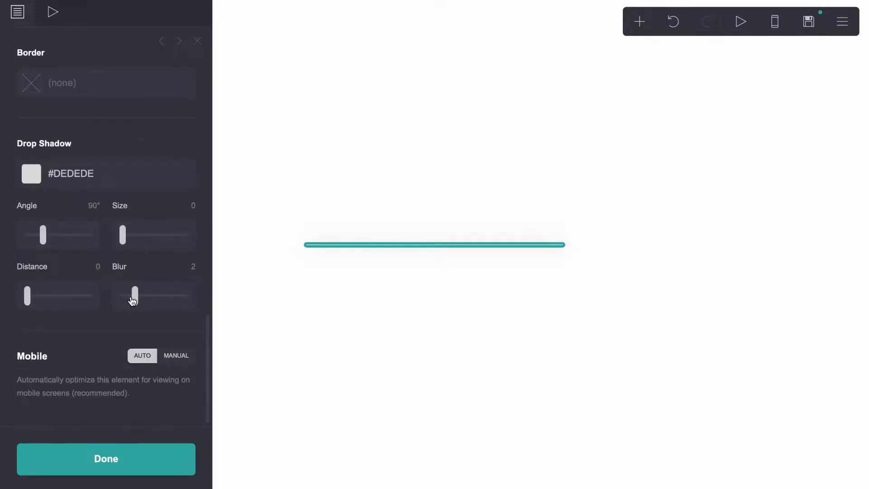
pyautogui.moveTo(135, 297)
pyautogui.mouseDown()
pyautogui.moveTo(119, 297)
pyautogui.moveTo(125, 301)
pyautogui.mouseUp()
pyautogui.moveTo(125, 244); pyautogui.dragTo(125, 243)
pyautogui.click(323, 346)
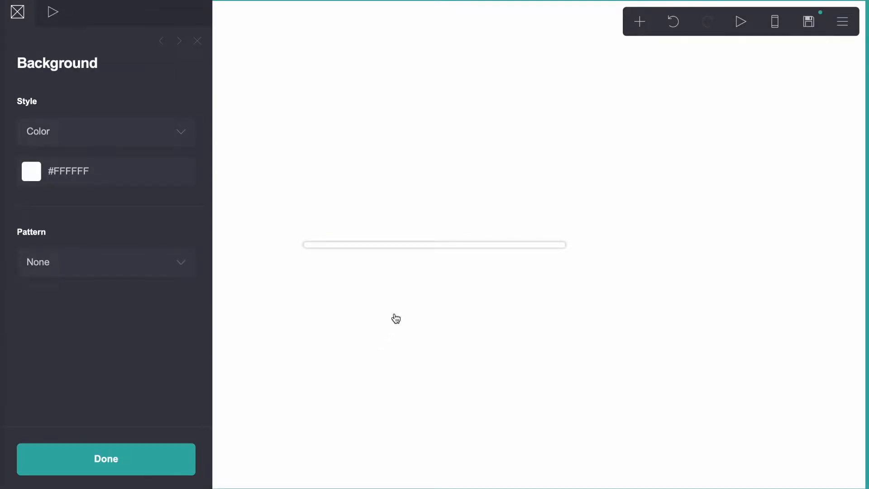
# Add a container inside the page box and set its vertical and horizontal padding to 0.25.
pyautogui.click(640, 22)
pyautogui.click(516, 294)
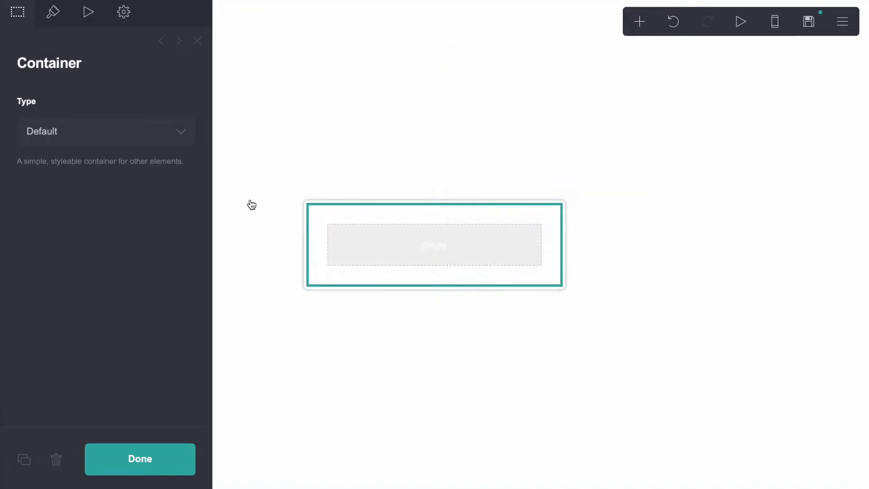
pyautogui.click(54, 18)
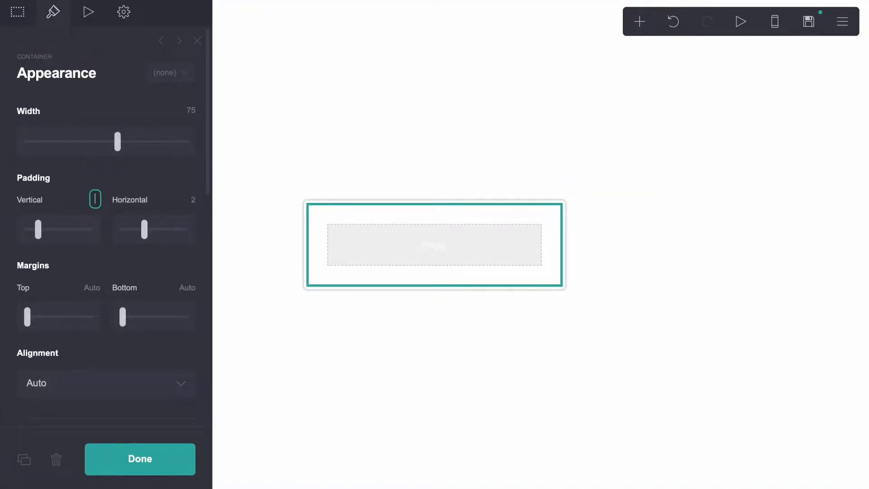
pyautogui.write('0.25')
pyautogui.press('Return')
pyautogui.click(188, 200)
pyautogui.write('.25')
pyautogui.press('Return')
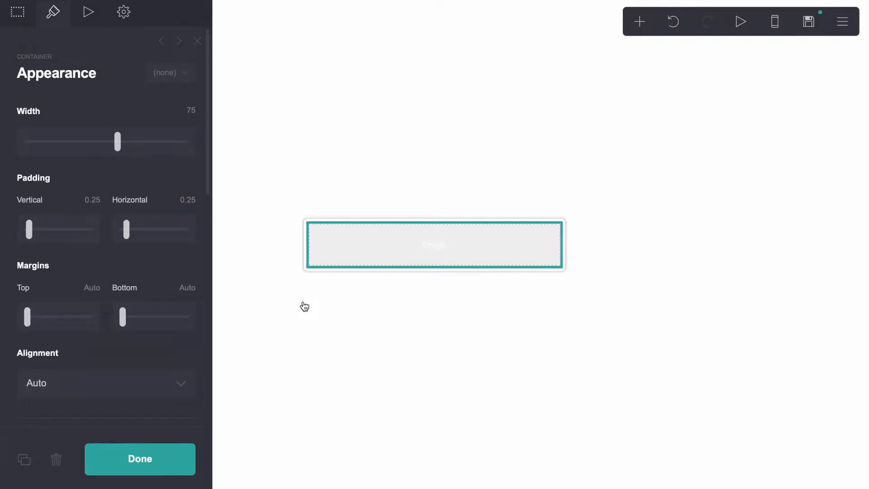
pyautogui.click(305, 311)
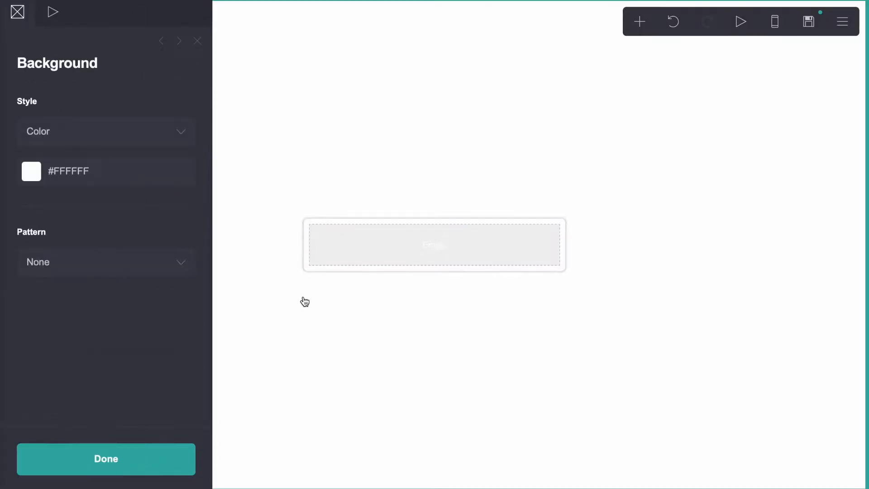
# Change the container's type to Columns and set its gutters to 0.25.
pyautogui.click(319, 249)
pyautogui.click(17, 12)
pyautogui.click(45, 130)
pyautogui.click(44, 141)
pyautogui.click(53, 11)
pyautogui.click(189, 263)
pyautogui.write('.25')
pyautogui.press('Return')
# Switch the columns container's mobile settings to Manual and choose the Default layout instead of Stack.
pyautogui.scroll(-12, 173, 318)
pyautogui.click(175, 360)
pyautogui.scroll(-5, 107, 290)
pyautogui.click(98, 205)
pyautogui.click(95, 189)
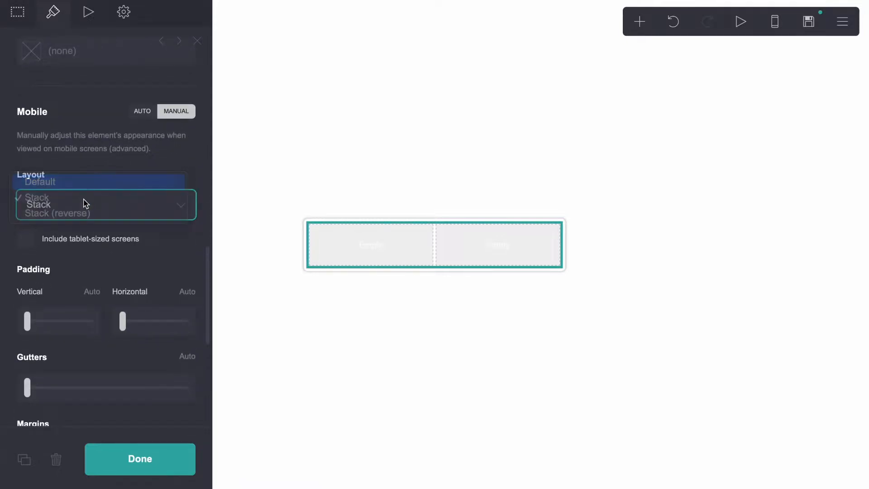
# Add a third column to the container.
pyautogui.click(17, 12)
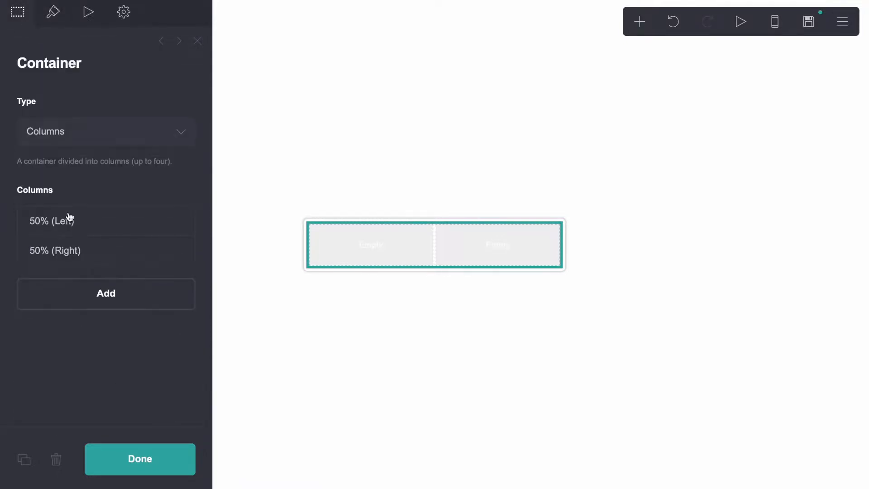
pyautogui.click(81, 301)
pyautogui.click(340, 382)
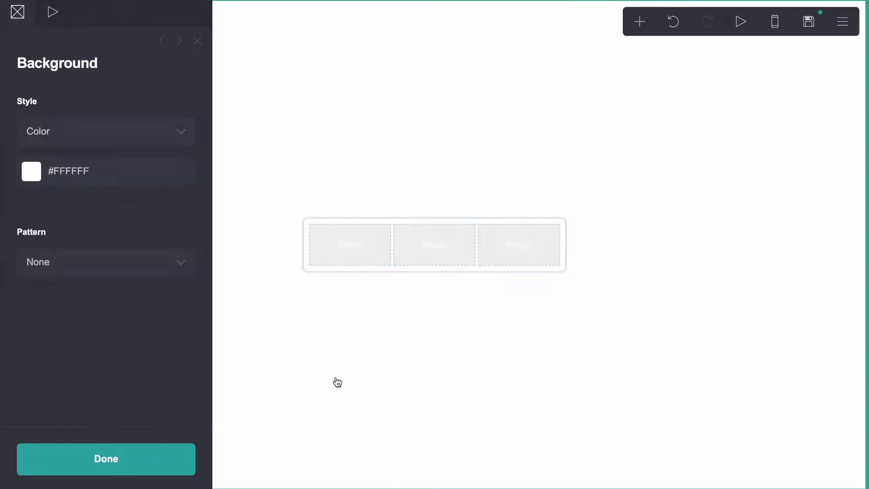
# Add a text element and move it into the first column of the container.
pyautogui.click(640, 21)
pyautogui.click(544, 65)
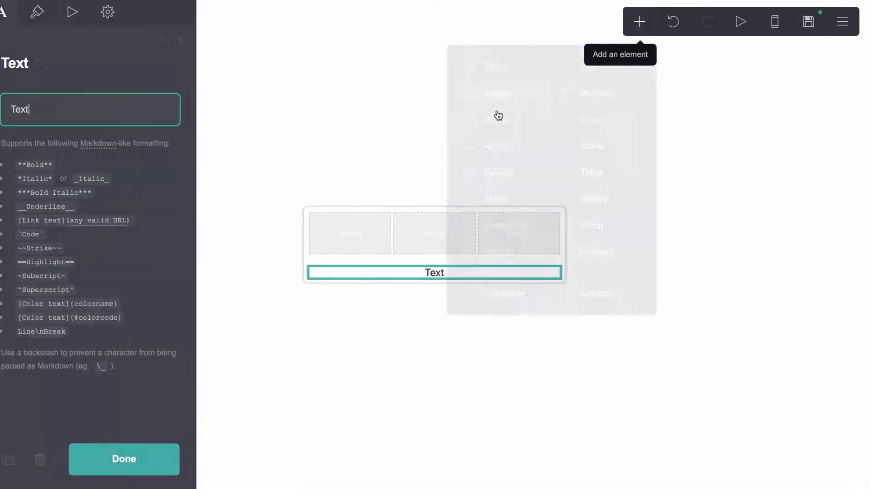
pyautogui.moveTo(438, 278); pyautogui.dragTo(350, 231)
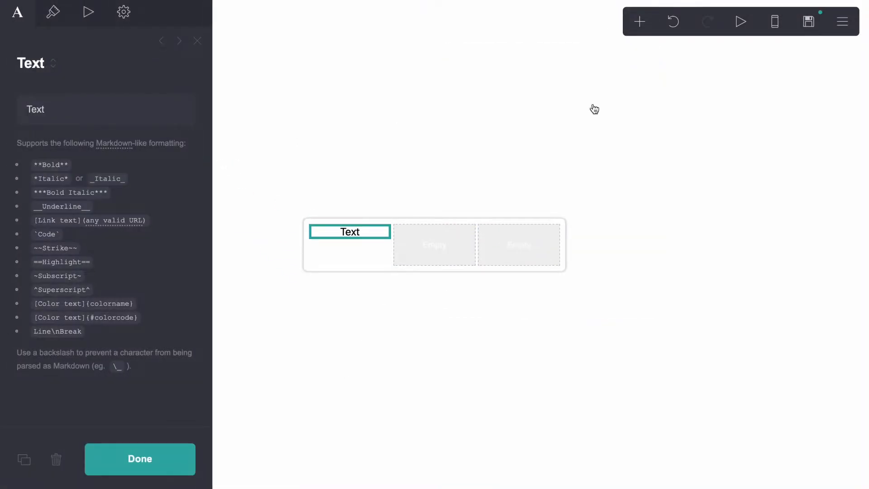
# Set the page's contents spacing to 0.
pyautogui.click(849, 21)
pyautogui.click(788, 198)
pyautogui.scroll(-10, 122, 262)
pyautogui.moveTo(47, 222); pyautogui.dragTo(29, 221)
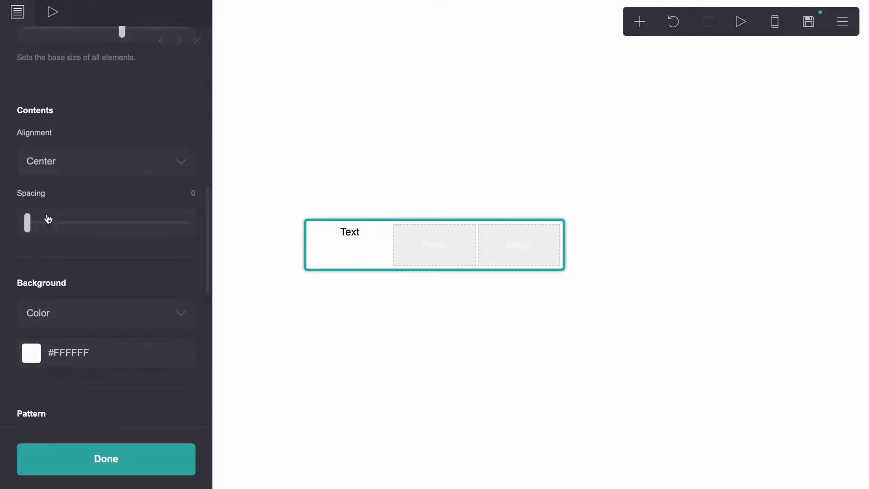
# Set the colour of the text in the first column to #808080.
pyautogui.click(335, 232)
pyautogui.click(53, 13)
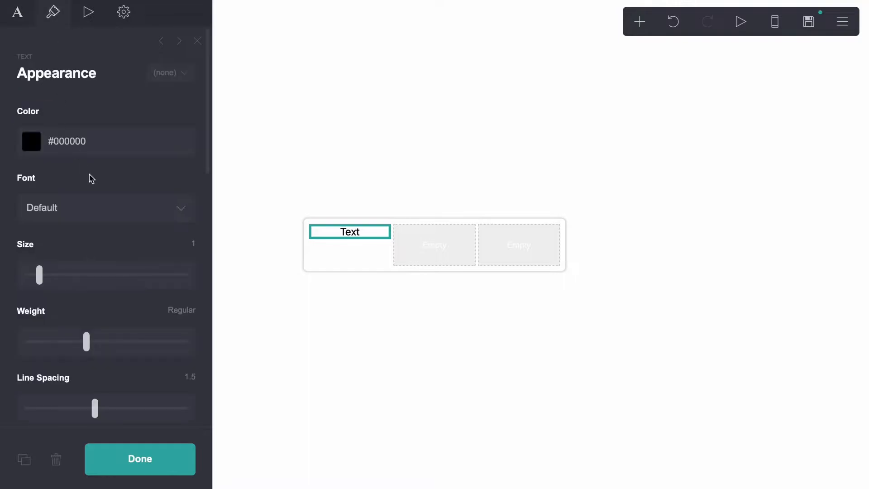
pyautogui.click(86, 148)
pyautogui.moveTo(72, 196)
pyautogui.mouseDown()
pyautogui.moveTo(21, 233)
pyautogui.moveTo(20, 220)
pyautogui.mouseUp()
pyautogui.doubleClick(67, 138)
pyautogui.write('80808')
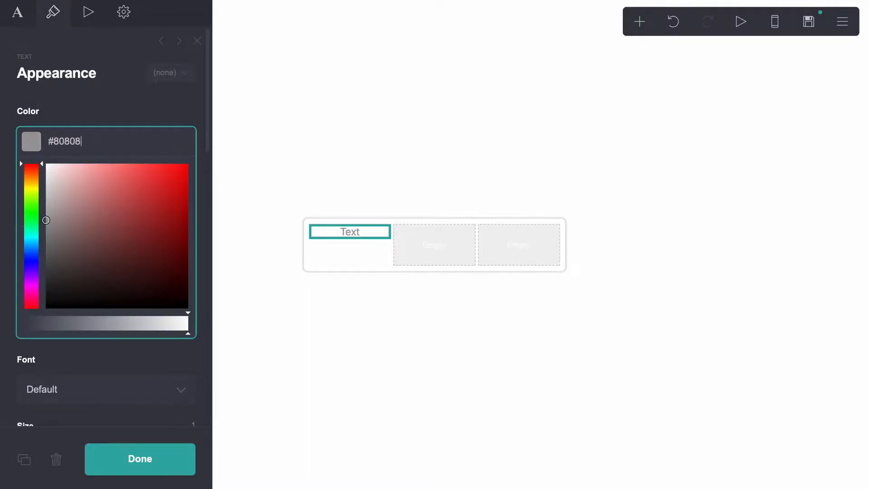
pyautogui.write('0')
pyautogui.click(70, 111)
# Make the first column's text smaller and align it to the left.
pyautogui.moveTo(39, 277); pyautogui.dragTo(30, 276)
pyautogui.scroll(-1, 32, 279)
pyautogui.scroll(-15, 60, 299)
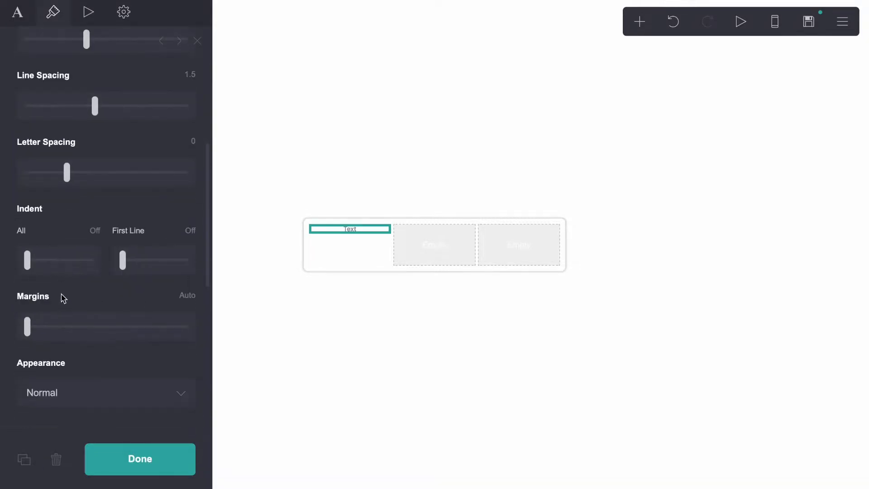
pyautogui.click(69, 106)
pyautogui.click(70, 106)
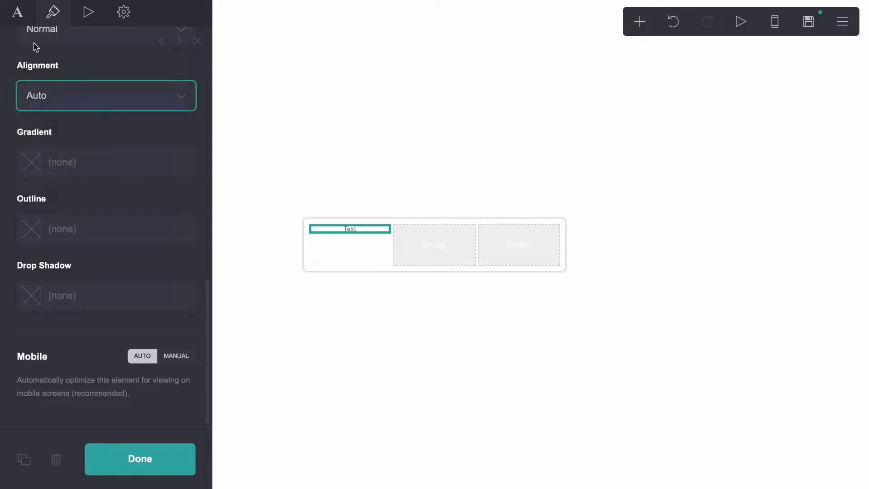
# Replace the first column's text with a bold link to the home section, written as [**x**](#home).
pyautogui.click(18, 12)
pyautogui.moveTo(68, 111); pyautogui.dragTo(26, 109)
pyautogui.press('BackSpace')
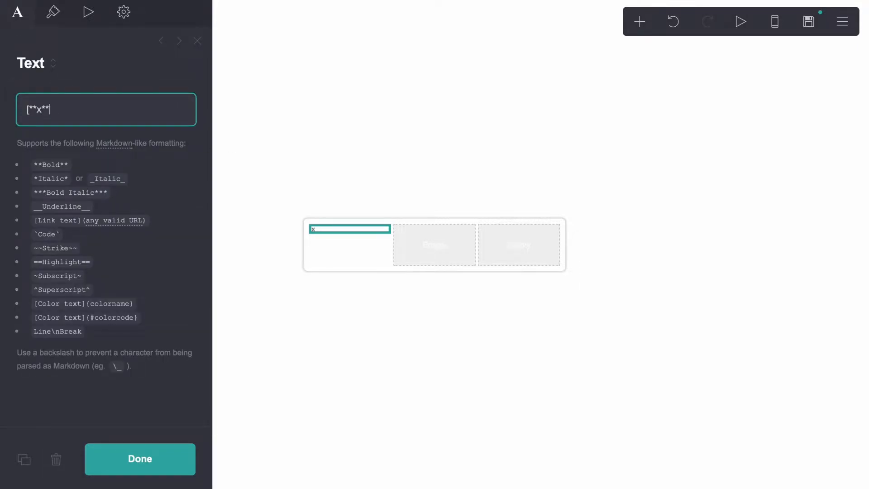
pyautogui.write('[**x**](#home)')
pyautogui.click(257, 228)
pyautogui.click(319, 340)
# Slightly increase the size of the "x" link text in the first column.
pyautogui.click(316, 230)
pyautogui.click(53, 12)
pyautogui.moveTo(31, 401); pyautogui.dragTo(33, 401)
pyautogui.click(276, 368)
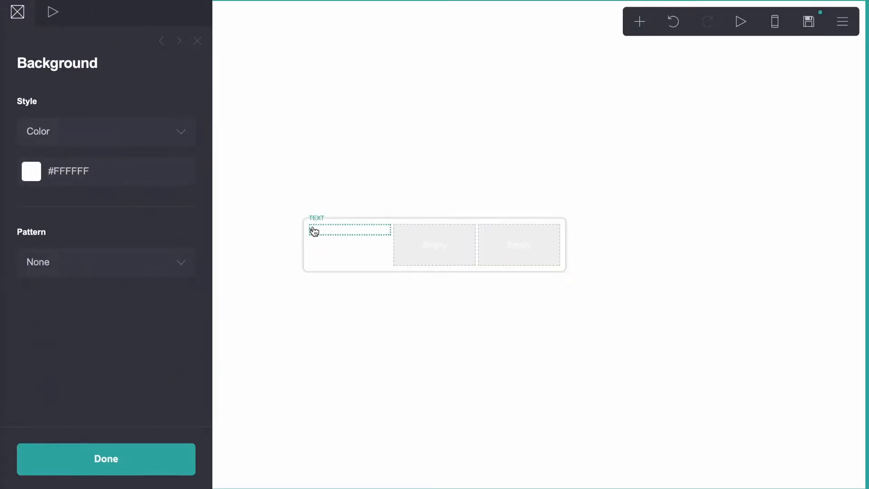
# Duplicate the "x" text into the second column and replace its content with the bold title **navigation :**.
pyautogui.click(312, 229)
pyautogui.moveTo(312, 248); pyautogui.dragTo(427, 244)
pyautogui.click(18, 9)
pyautogui.tripleClick(124, 120)
pyautogui.write('*')
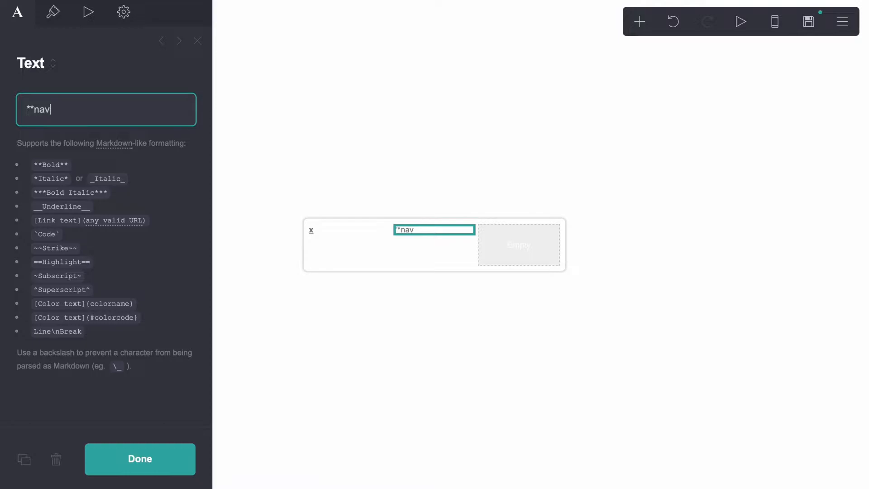
pyautogui.write('*navigation :**')
pyautogui.click(269, 311)
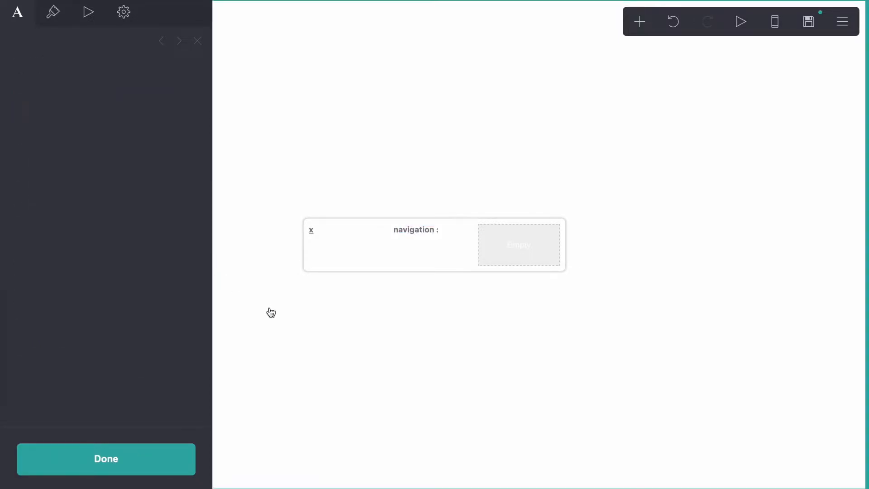
# Duplicate the navigation title into the third column and align the copy to the right.
pyautogui.click(434, 233)
pyautogui.click(23, 459)
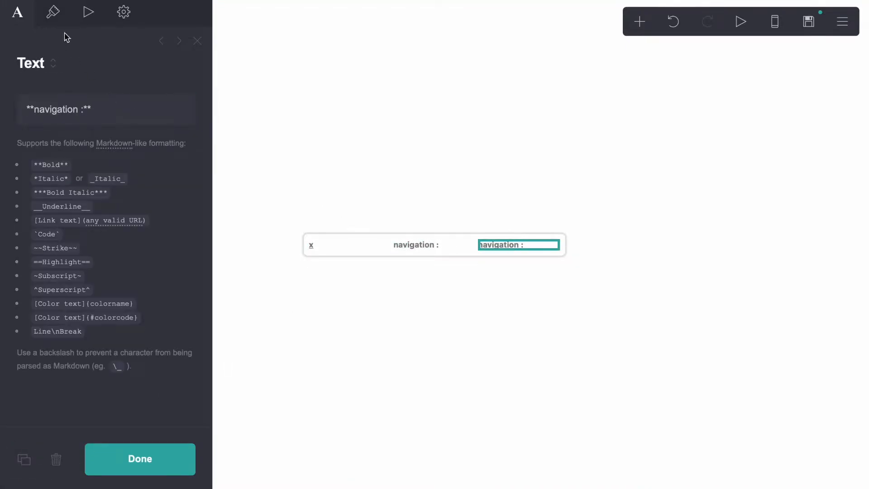
pyautogui.click(53, 12)
pyautogui.scroll(-8, 118, 270)
pyautogui.click(86, 177)
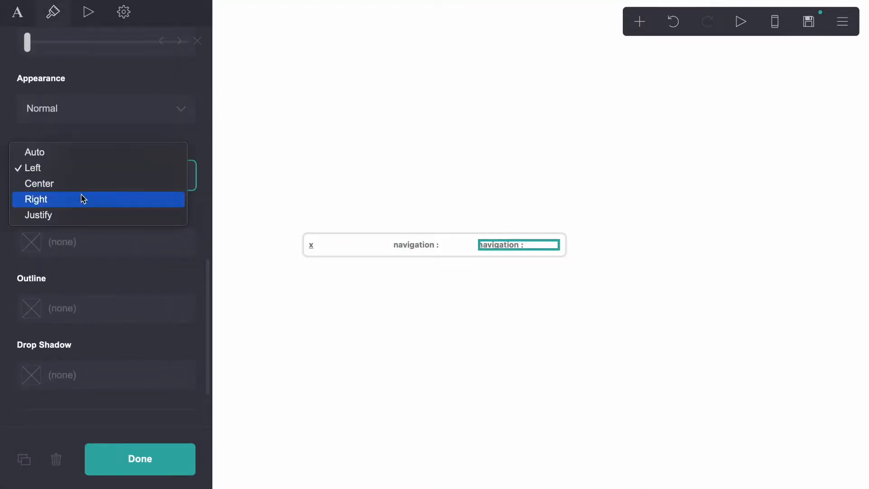
pyautogui.click(84, 200)
# Replace the third column's text with three section links, written as [one](#one) [two](#two) [three](#three).
pyautogui.click(18, 12)
pyautogui.tripleClick(133, 113)
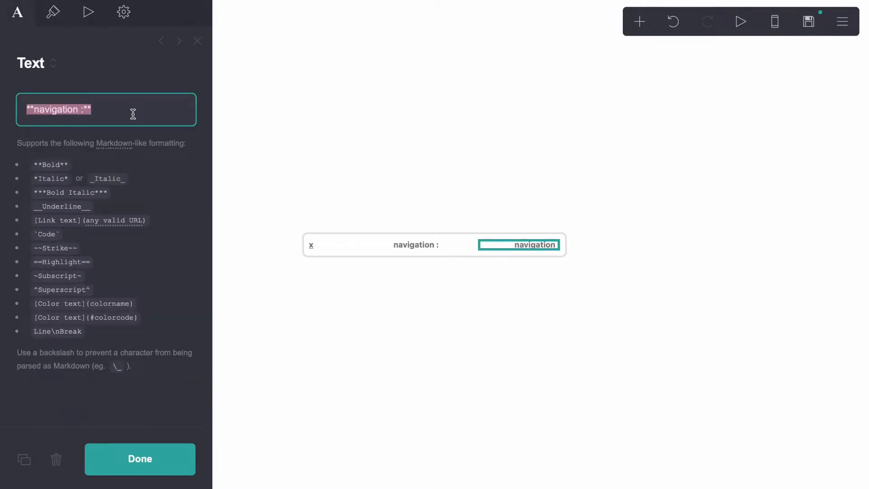
pyautogui.write('[one](#one)')
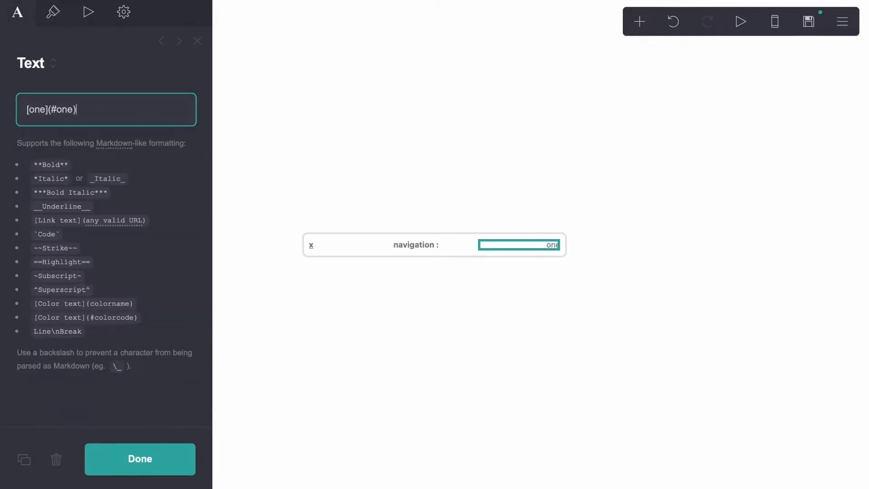
pyautogui.write(' [two](#two) [three0')
pyautogui.press('BackSpace')
pyautogui.write('](')
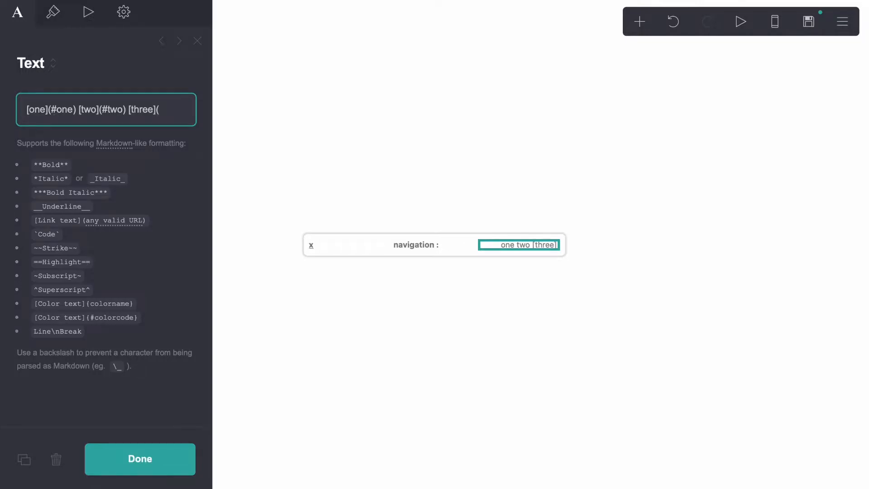
pyautogui.write('#three)')
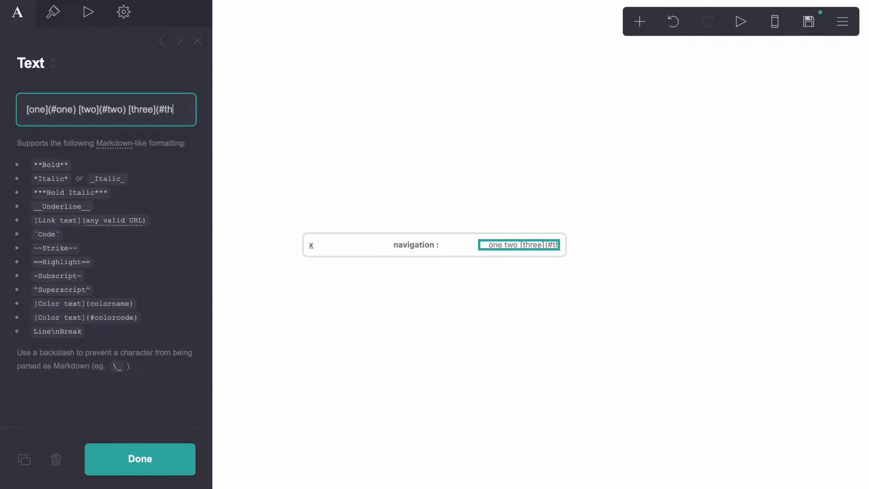
pyautogui.click(356, 316)
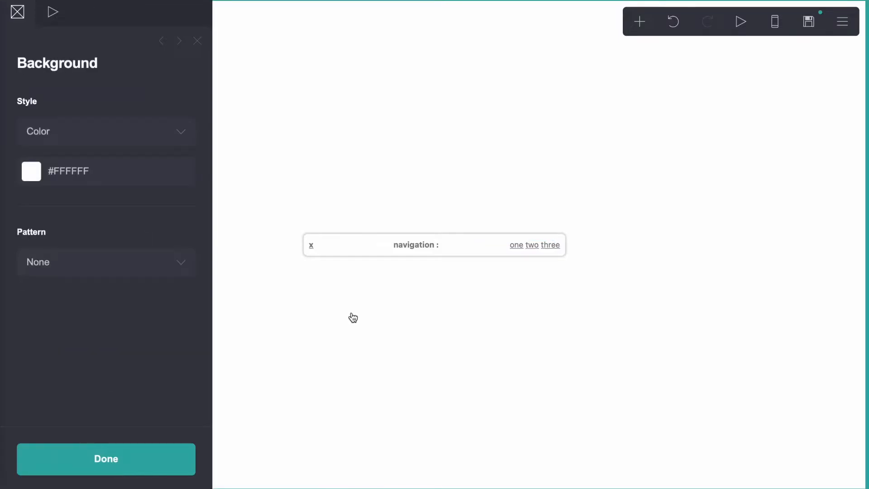
pyautogui.click(353, 318)
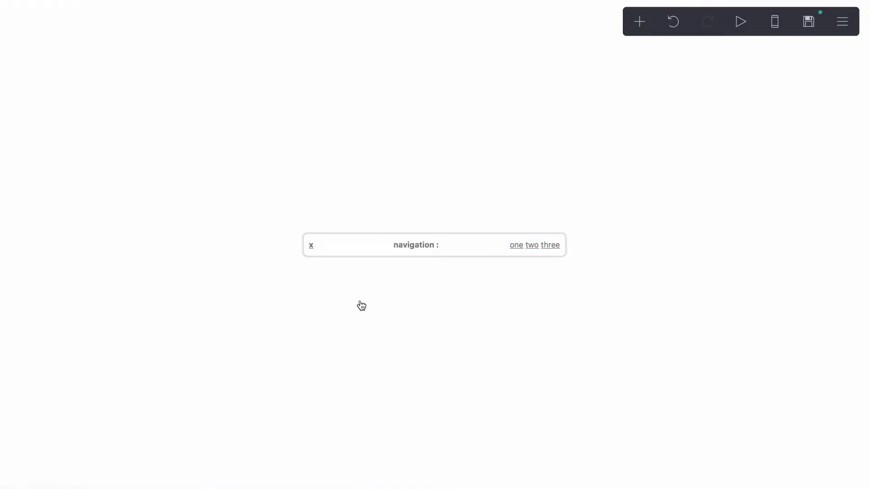
# Copy the page's drop shadow colour code, DEDEDE, from the page settings.
pyautogui.click(433, 237)
pyautogui.click(56, 13)
pyautogui.scroll(-10, 132, 226)
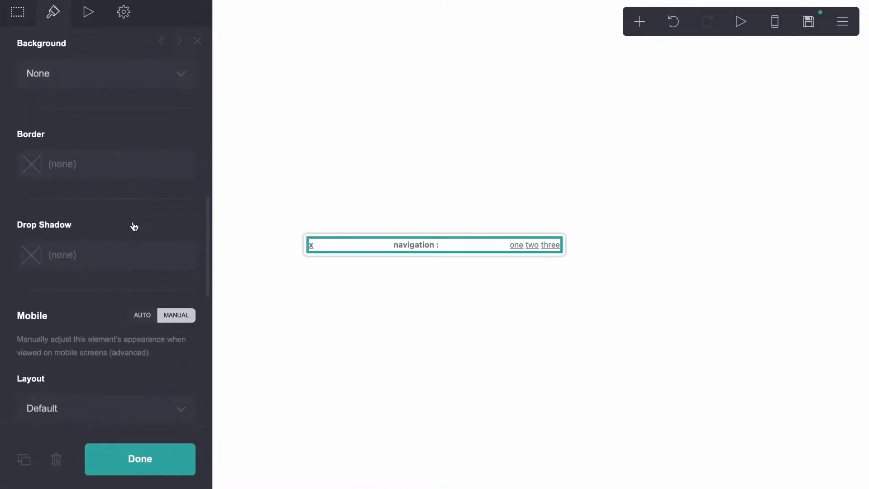
pyautogui.click(842, 22)
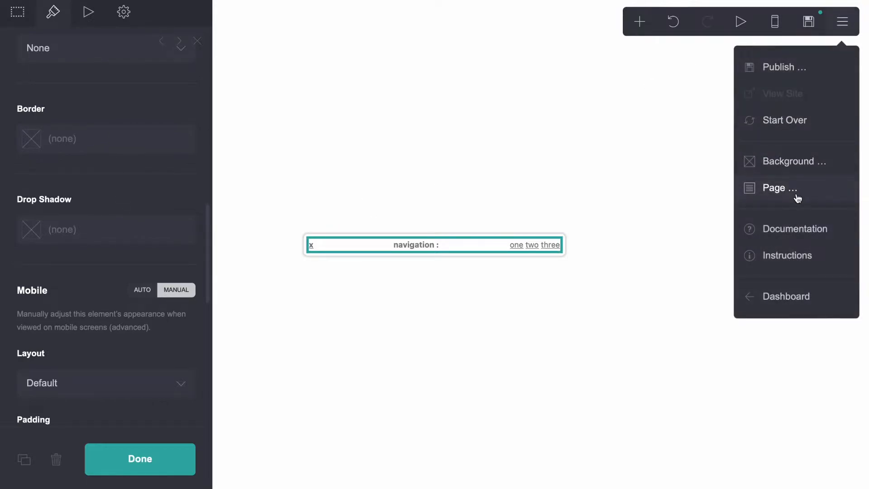
pyautogui.click(795, 194)
pyautogui.scroll(-5, 74, 256)
pyautogui.scroll(-5, 74, 256)
pyautogui.click(67, 283)
pyautogui.press('super+c')
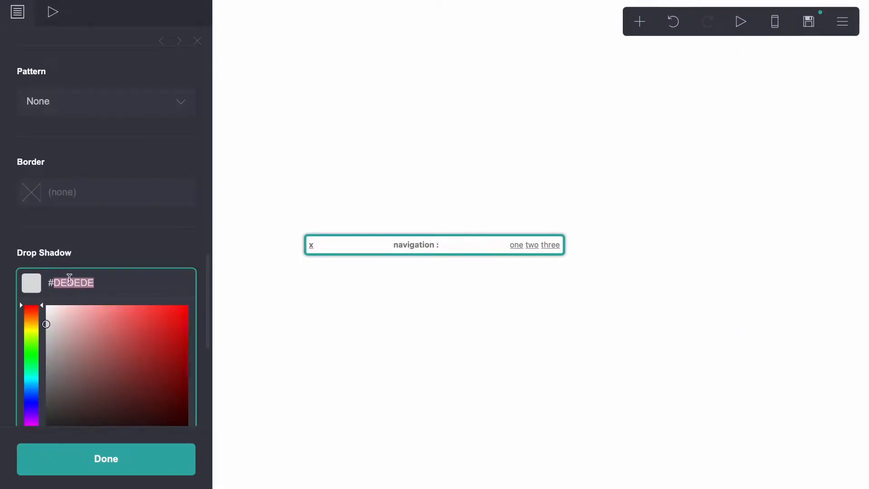
# Give the navigation container a #DEDEDE border on its bottom side only.
pyautogui.click(467, 238)
pyautogui.scroll(-15, 147, 300)
pyautogui.scroll(2, 94, 184)
pyautogui.scroll(5, 93, 186)
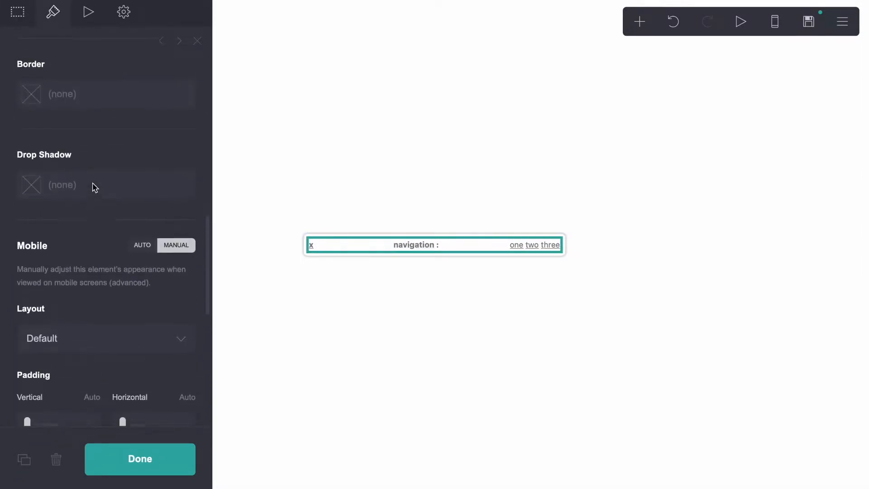
pyautogui.click(72, 102)
pyautogui.press('super+v')
pyautogui.click(86, 67)
pyautogui.click(27, 189)
pyautogui.click(86, 189)
pyautogui.click(291, 319)
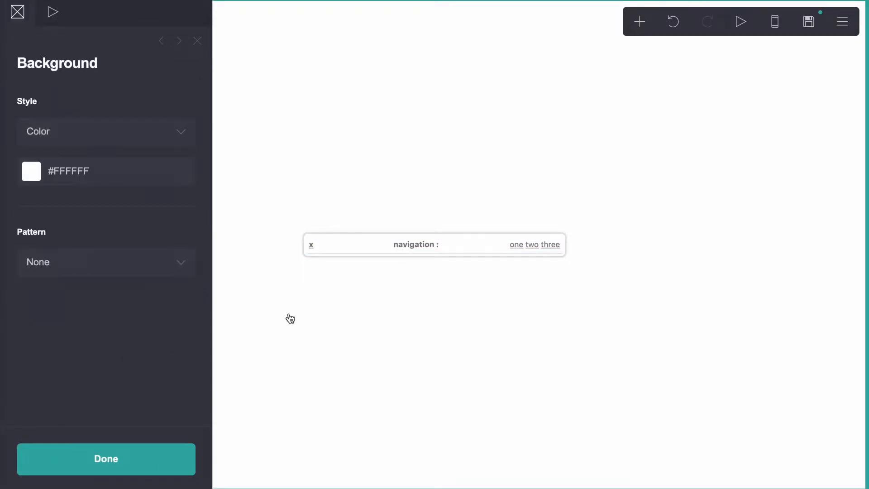
pyautogui.click(290, 319)
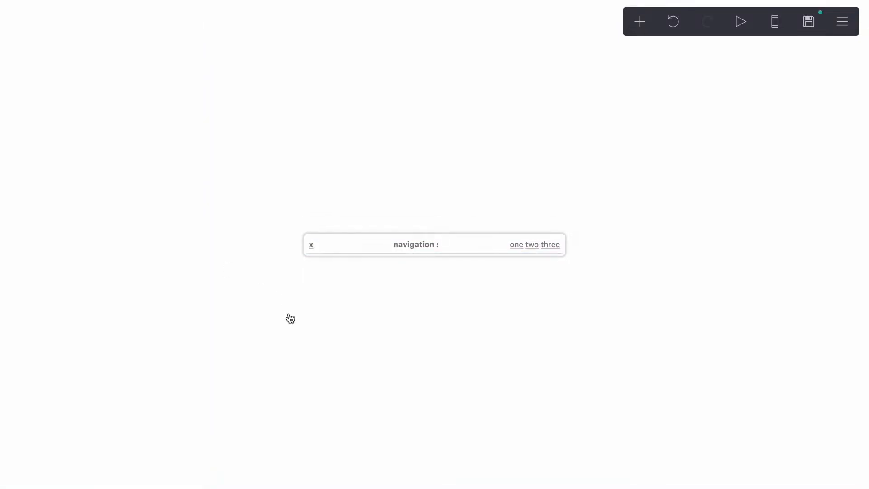
# Add a container beneath the navigation row and adjust the borders to a single dividing line between the two containers.
pyautogui.click(640, 21)
pyautogui.click(497, 292)
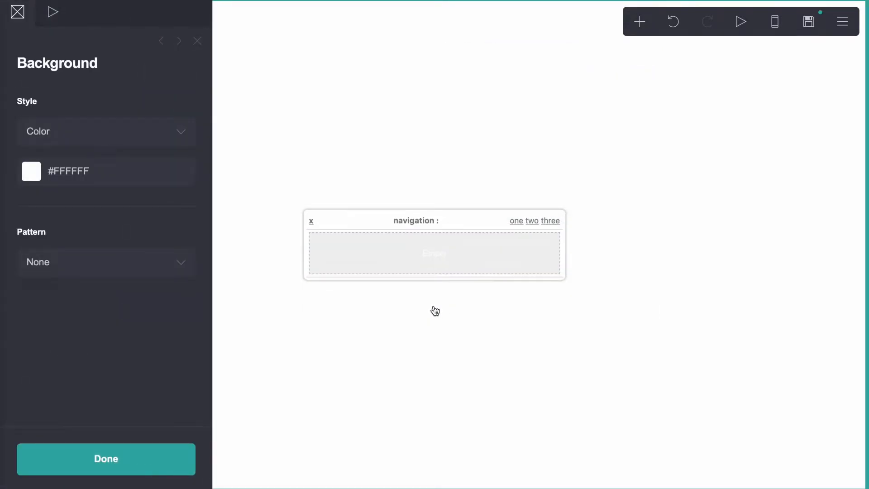
pyautogui.click(415, 253)
pyautogui.scroll(-15, 66, 282)
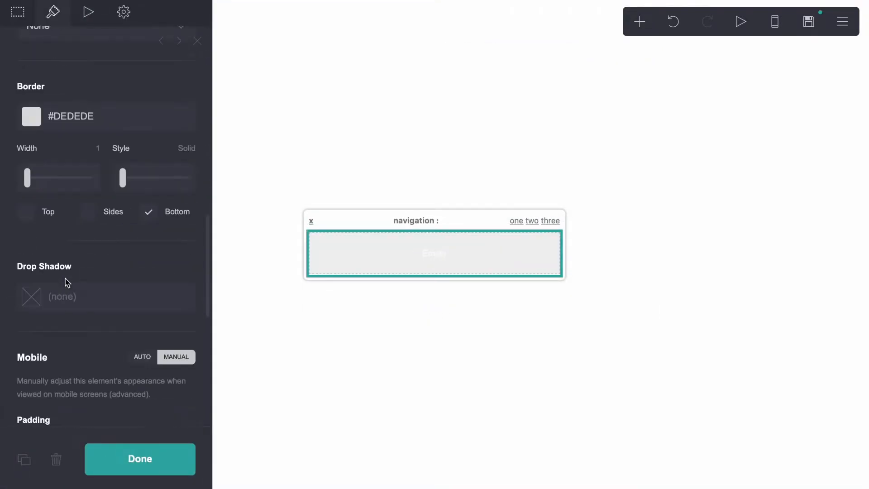
pyautogui.click(29, 218)
pyautogui.click(394, 209)
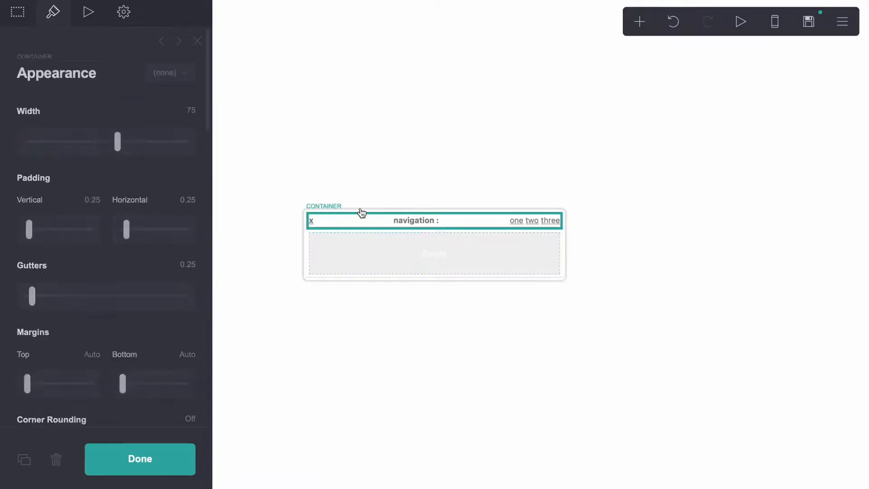
pyautogui.scroll(-10, 50, 213)
pyautogui.scroll(12, 97, 248)
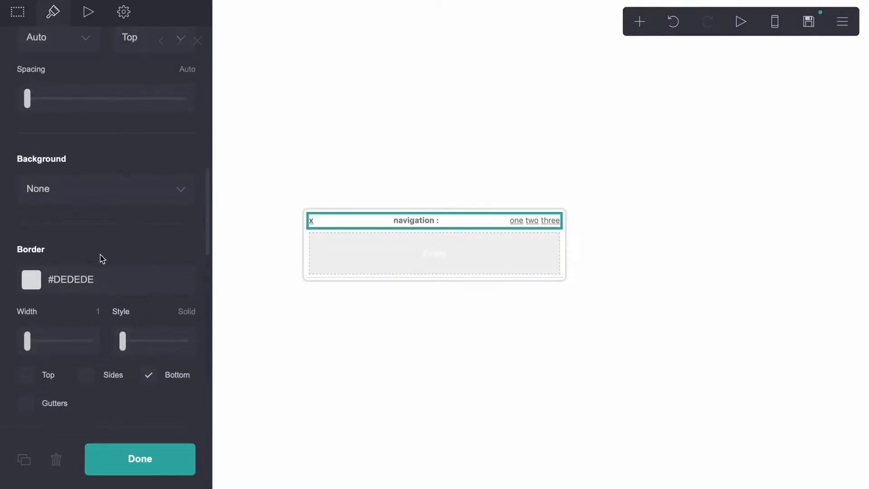
pyautogui.click(21, 274)
pyautogui.press('BackSpace')
pyautogui.click(338, 263)
pyautogui.scroll(-14, 92, 329)
pyautogui.scroll(-2, 92, 329)
pyautogui.click(311, 346)
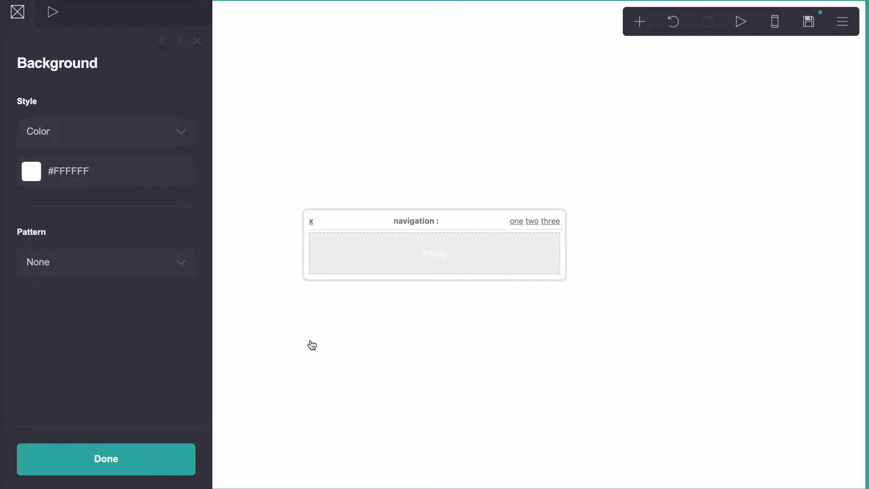
# Change the empty lower container to the Columns type and set its right column's width to 55%.
pyautogui.click(640, 22)
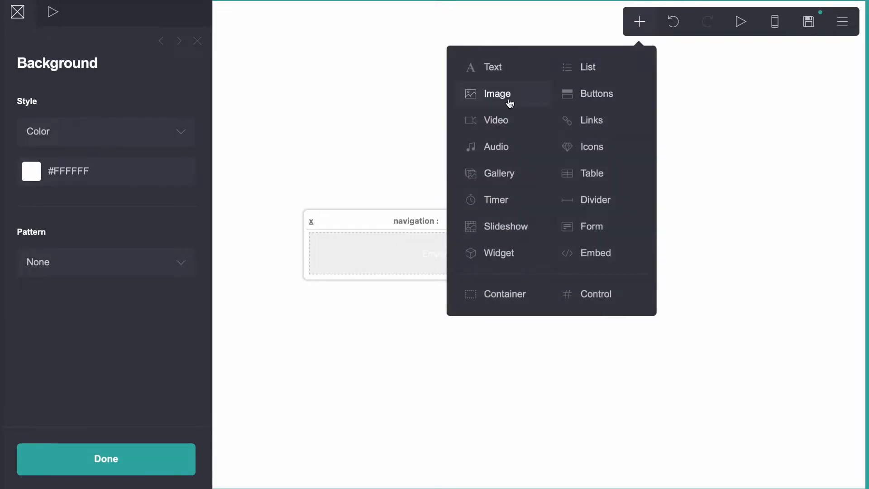
pyautogui.click(405, 243)
pyautogui.click(21, 19)
pyautogui.click(60, 133)
pyautogui.click(61, 144)
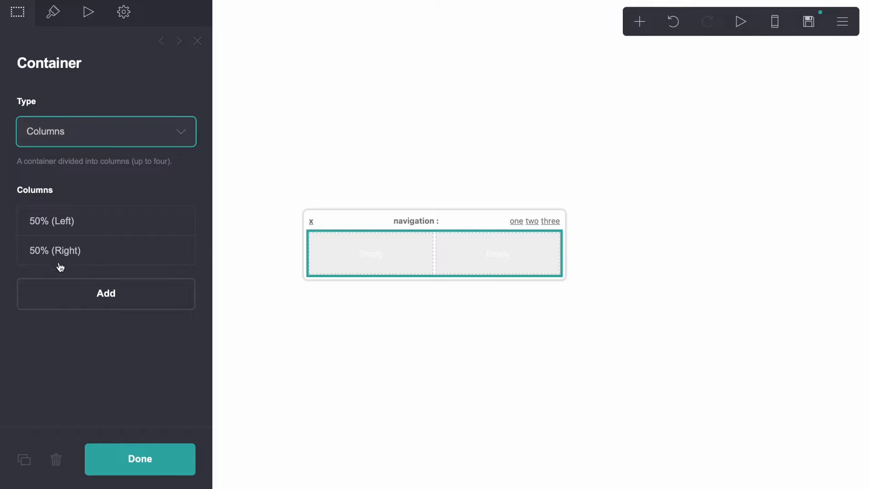
pyautogui.click(60, 261)
pyautogui.click(56, 317)
pyautogui.press('Return')
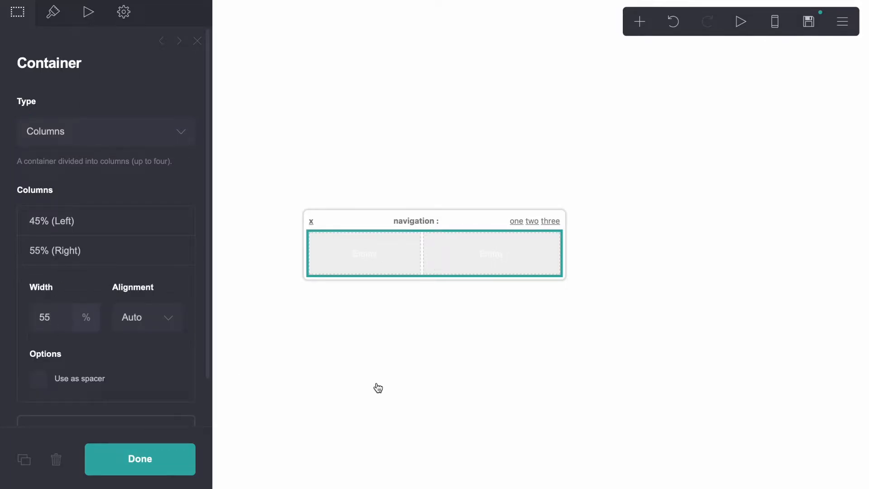
# Set the width of the lower container's right column to 53%.
pyautogui.click(378, 388)
pyautogui.click(400, 271)
pyautogui.click(48, 270)
pyautogui.press('Return')
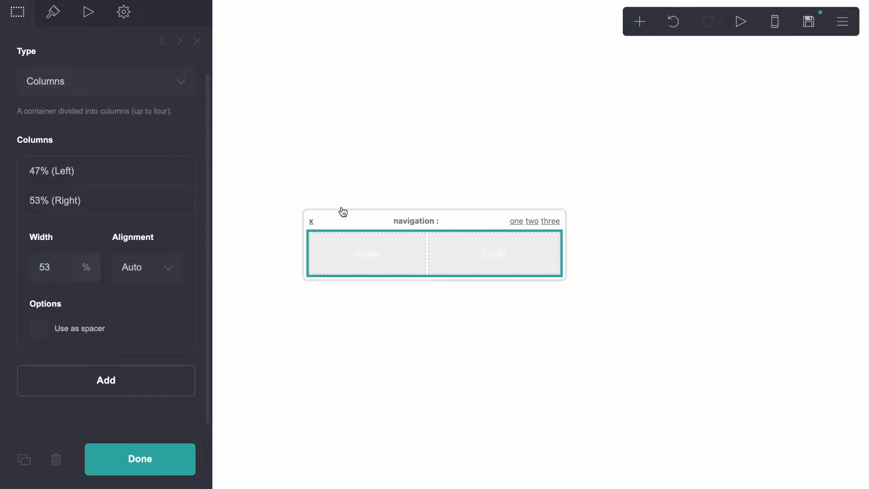
# Add an image to the lower container's left column and upload original-4.png from Downloads.
pyautogui.click(639, 31)
pyautogui.click(517, 99)
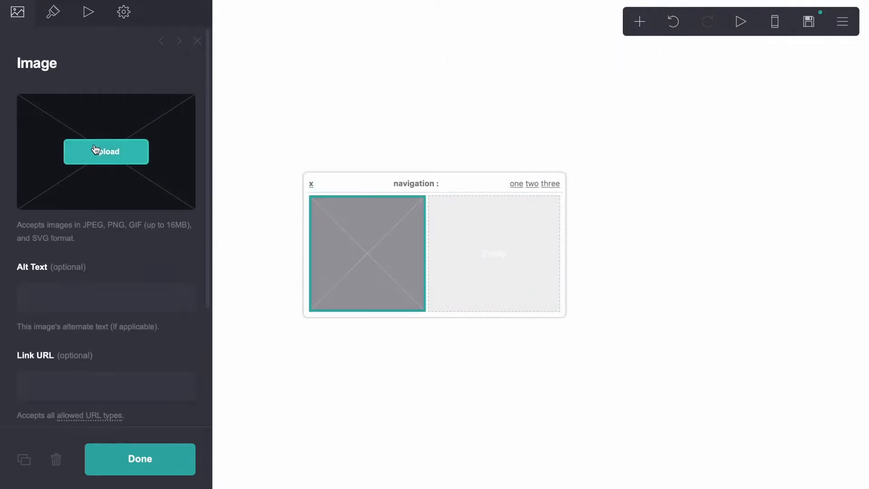
pyautogui.click(113, 149)
pyautogui.click(312, 154)
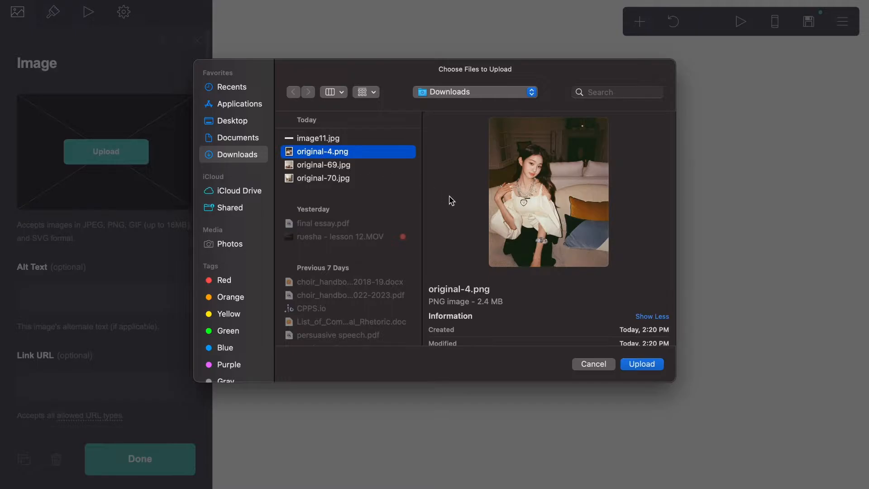
pyautogui.click(642, 364)
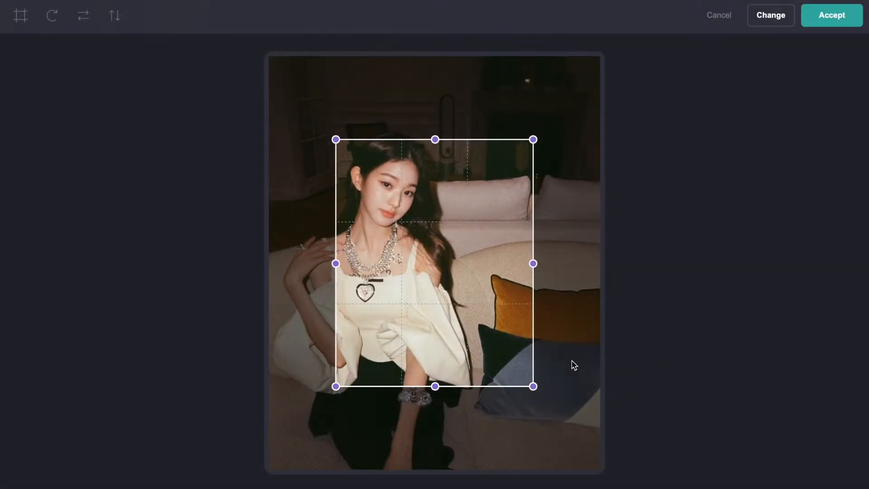
# Crop the uploaded photo to a landscape area around the woman's upper body and accept the crop.
pyautogui.moveTo(451, 274); pyautogui.dragTo(355, 270)
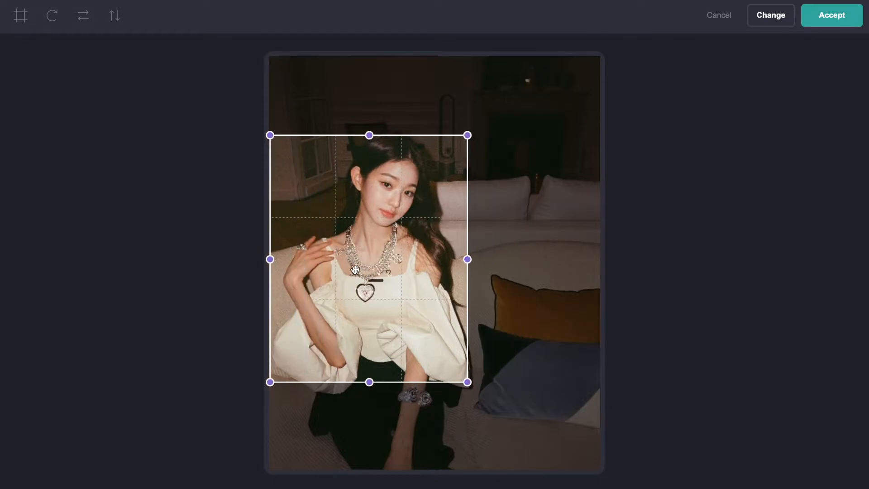
pyautogui.moveTo(473, 270); pyautogui.dragTo(546, 268)
pyautogui.moveTo(437, 269); pyautogui.dragTo(436, 261)
pyautogui.moveTo(534, 128); pyautogui.dragTo(534, 135)
pyautogui.moveTo(496, 225); pyautogui.dragTo(494, 220)
pyautogui.moveTo(543, 362); pyautogui.dragTo(562, 362)
pyautogui.moveTo(423, 304); pyautogui.dragTo(423, 307)
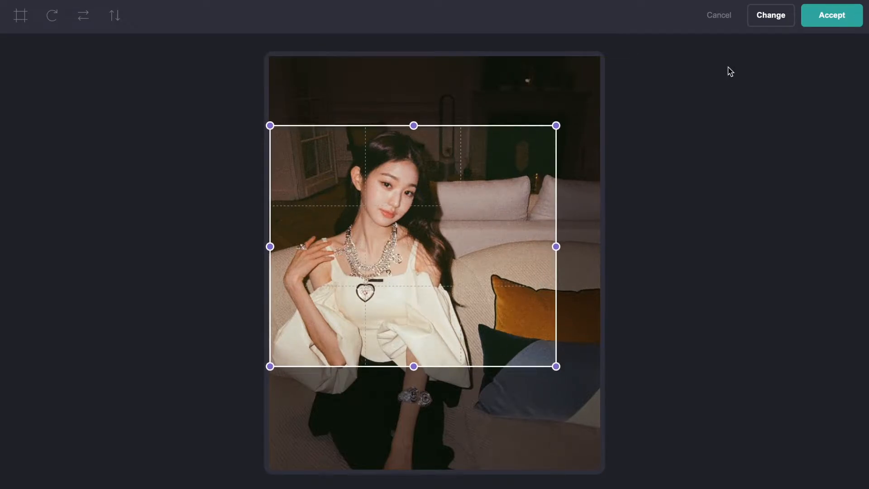
pyautogui.click(835, 20)
pyautogui.click(460, 355)
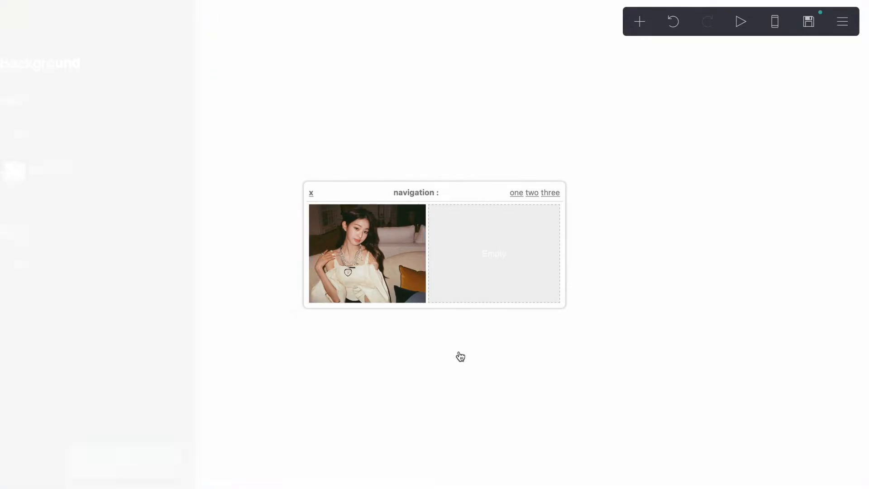
# Duplicate the navigation title into the column beside the photo and set its size to 1.625 and line spacing to 1.25.
pyautogui.doubleClick(430, 192)
pyautogui.moveTo(413, 189); pyautogui.dragTo(480, 249)
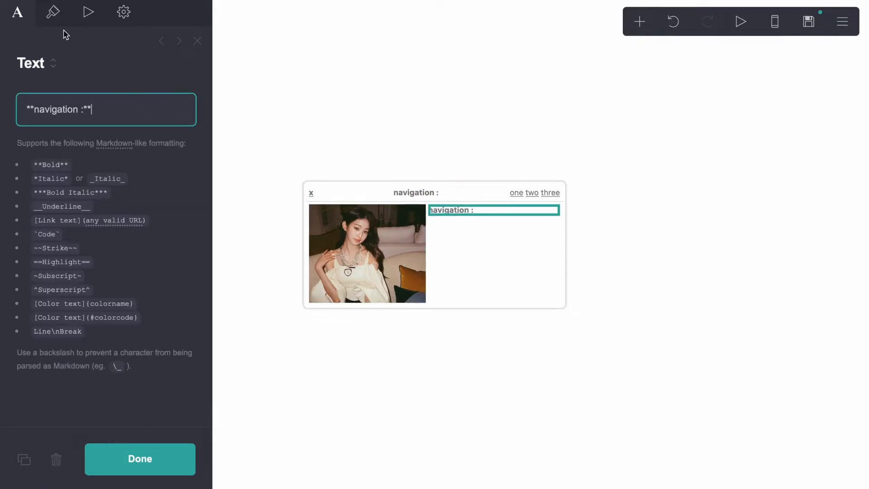
pyautogui.click(53, 12)
pyautogui.moveTo(35, 345); pyautogui.dragTo(73, 361)
pyautogui.scroll(-3, 95, 367)
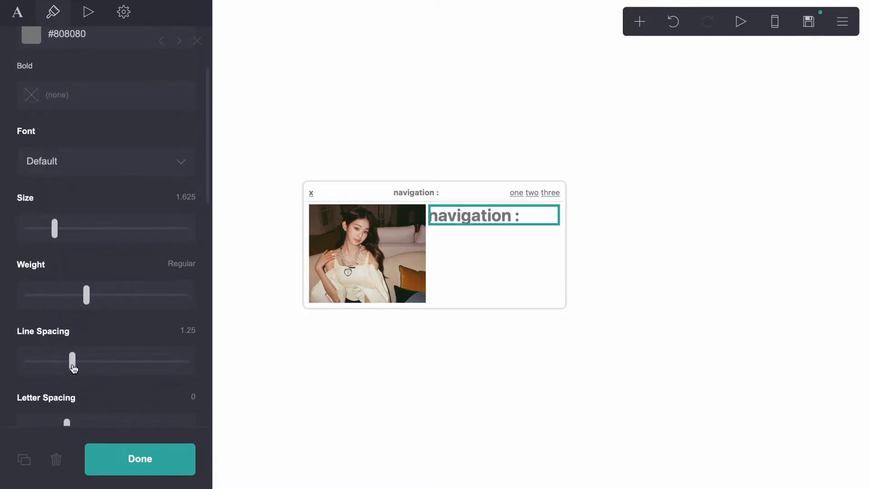
# Replace the enlarged text beside the photo with the profile owner's first name in bold lowercase.
pyautogui.click(17, 11)
pyautogui.moveTo(112, 111); pyautogui.dragTo(27, 94)
pyautogui.write('**Rue')
pyautogui.press('BackSpace')
pyautogui.press('BackSpace')
pyautogui.press('BackSpace')
pyautogui.write('Ruesha**')
pyautogui.click(44, 110)
pyautogui.press('BackSpace')
pyautogui.write('r')
# Darken the name heading's text color to #5E5E5E and select the new color code for reuse.
pyautogui.click(53, 12)
pyautogui.click(83, 142)
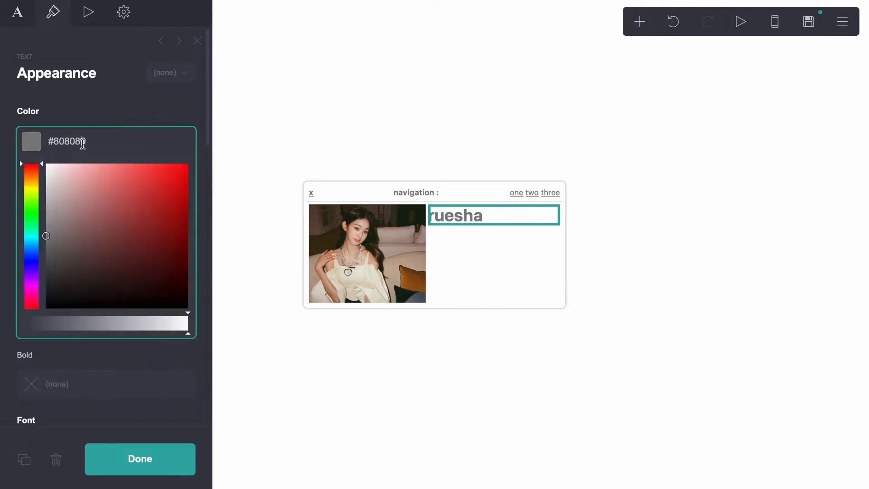
pyautogui.moveTo(53, 259); pyautogui.dragTo(18, 256)
pyautogui.doubleClick(68, 144)
# Apply the text color #5E5E5E to the x link in the navigation bar.
pyautogui.click(312, 193)
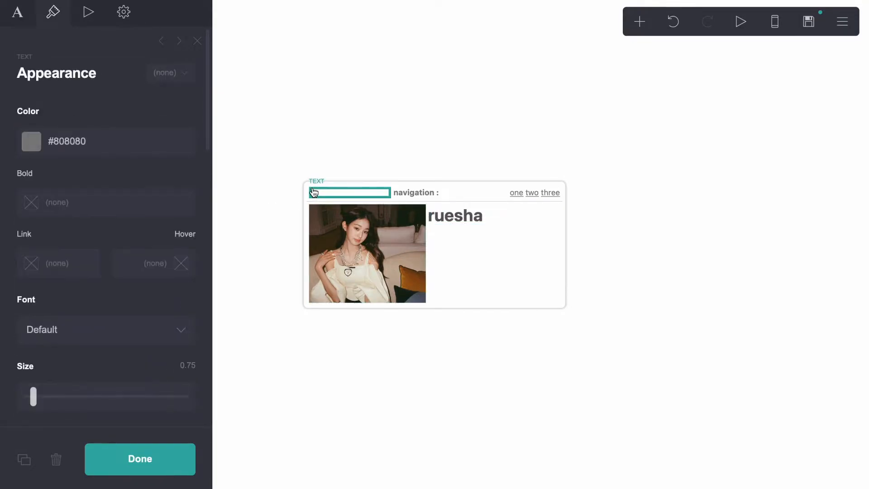
pyautogui.click(64, 141)
pyautogui.doubleClick(64, 141)
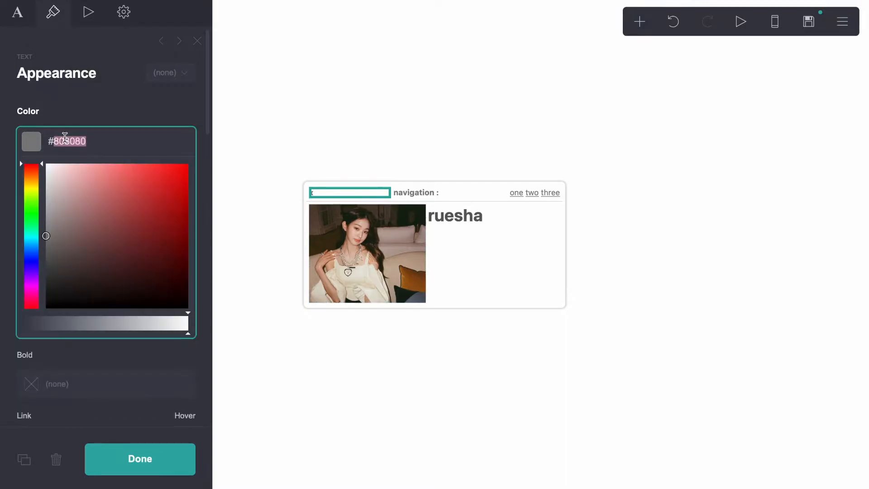
pyautogui.click(600, 154)
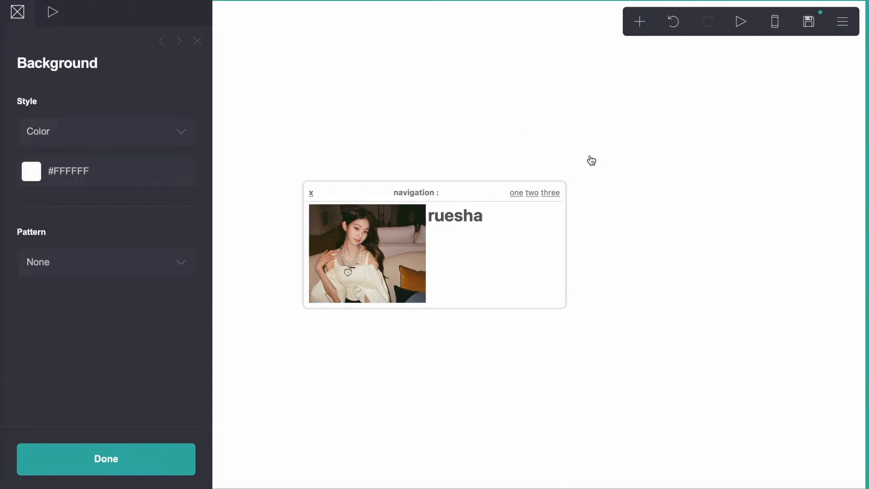
pyautogui.click(324, 186)
pyautogui.click(322, 192)
pyautogui.click(74, 143)
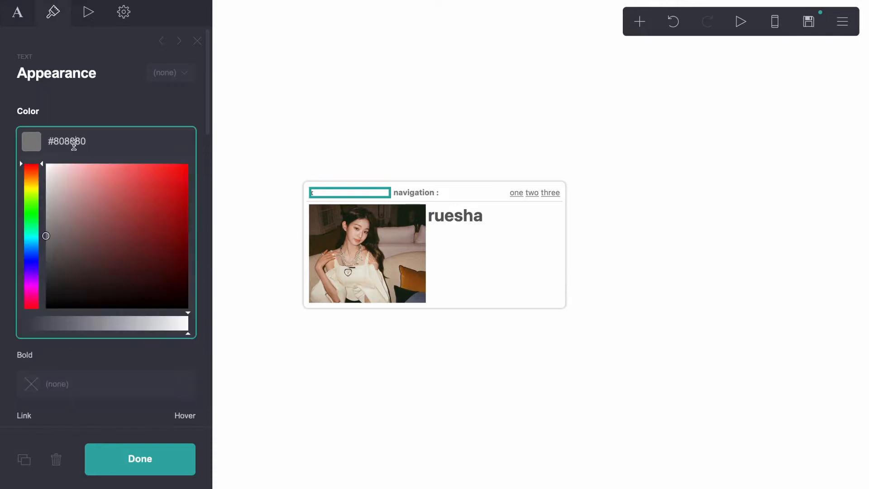
# Apply the text color #5E5E5E to the navigation title and the one two three links.
pyautogui.click(413, 192)
pyautogui.click(414, 192)
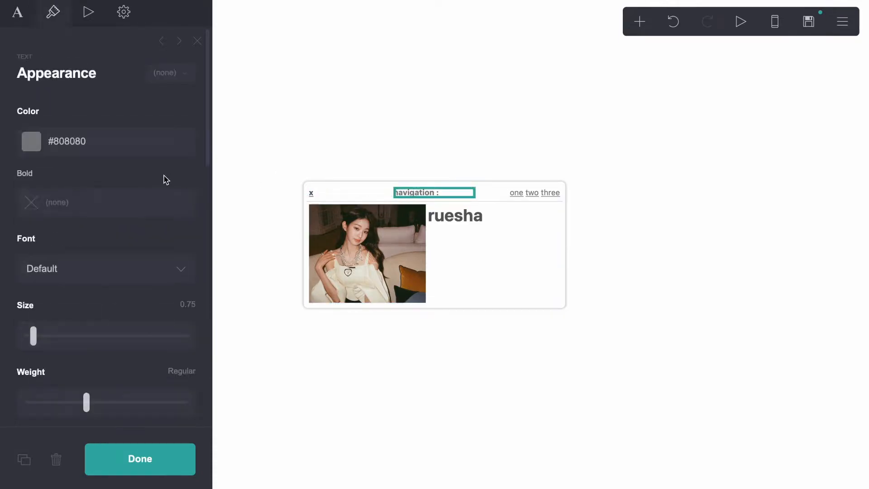
pyautogui.click(87, 147)
pyautogui.click(550, 194)
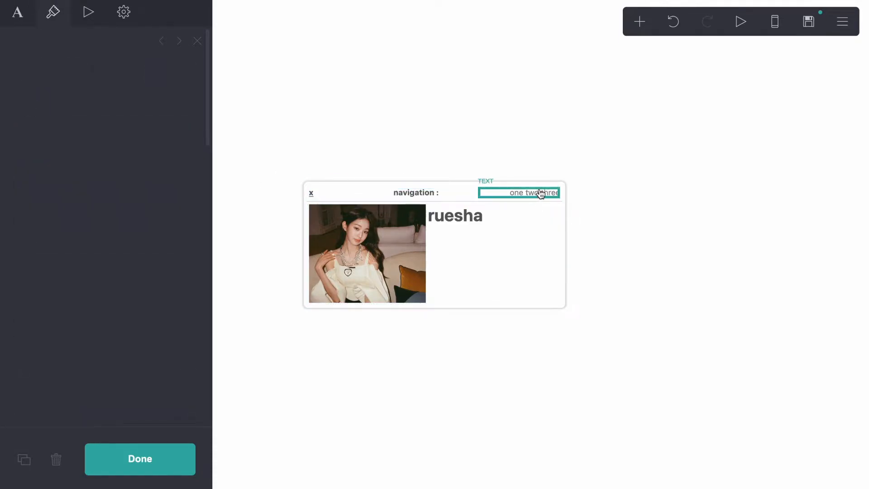
pyautogui.click(76, 145)
# Set the link style of the one two three links to Plain.
pyautogui.click(91, 124)
pyautogui.scroll(-10, 93, 190)
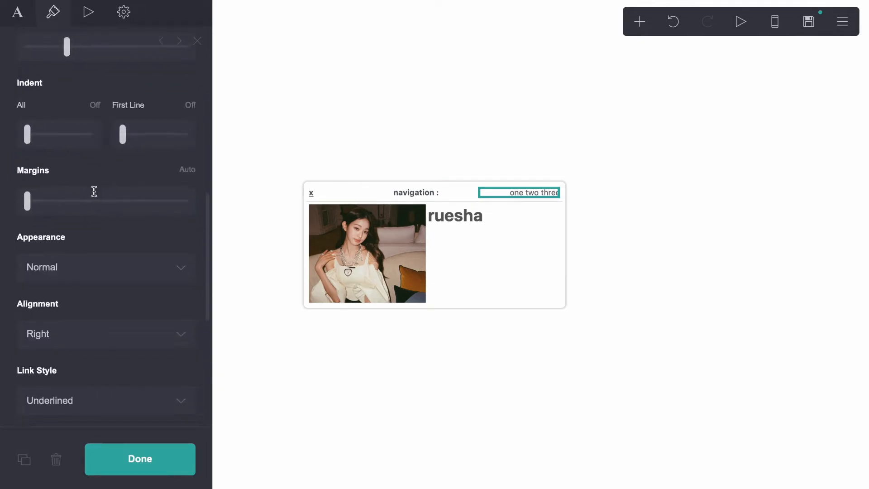
pyautogui.click(90, 277)
pyautogui.click(84, 278)
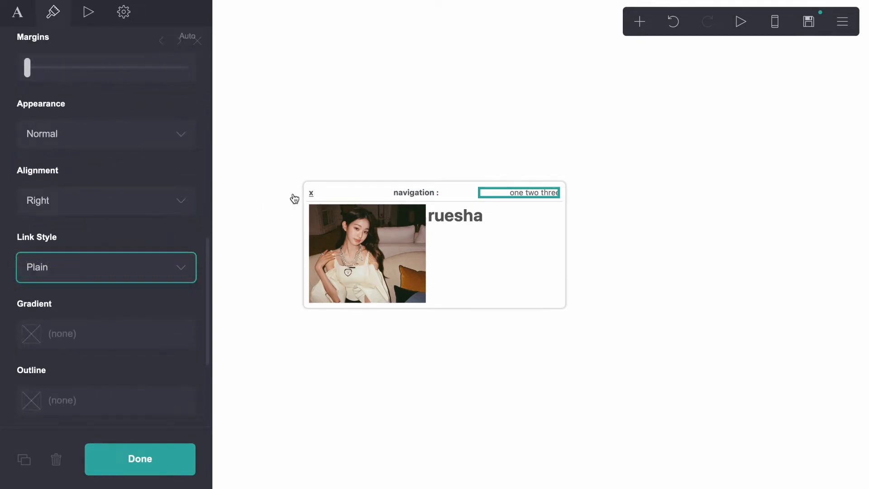
# Set the link style of the x text in the navigation bar to Plain.
pyautogui.click(315, 193)
pyautogui.scroll(-12, 84, 240)
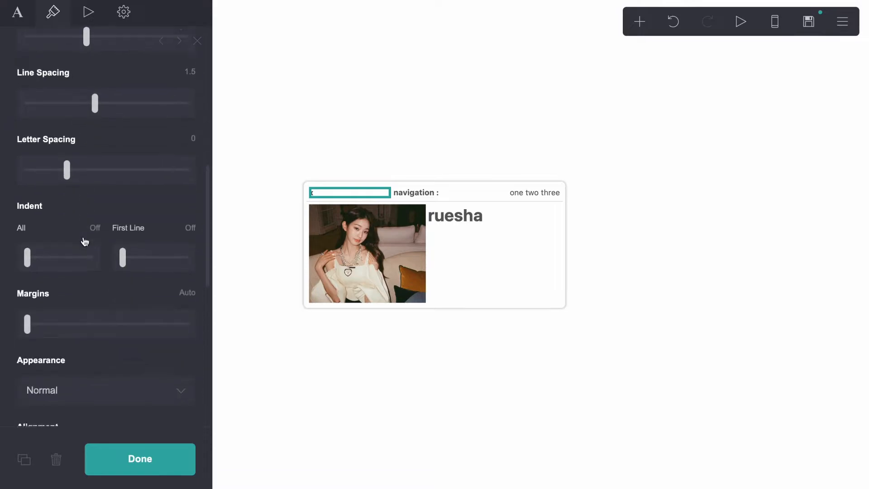
pyautogui.scroll(-6, 84, 241)
pyautogui.scroll(14, 81, 174)
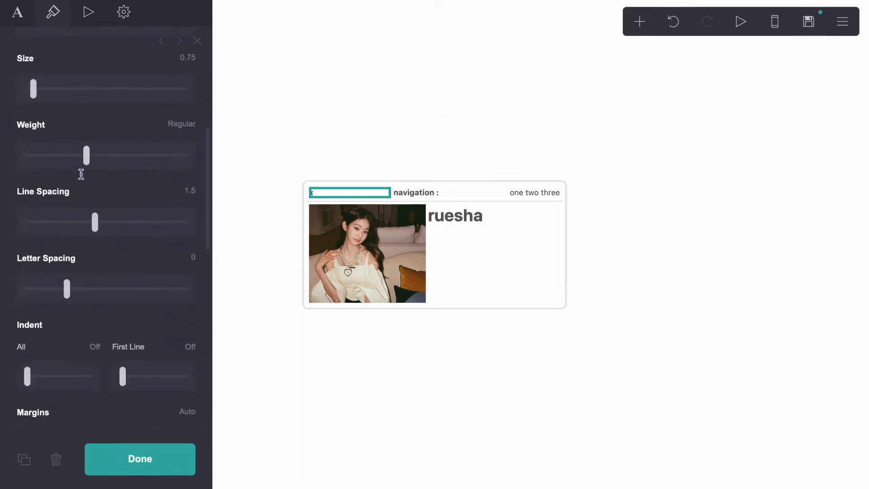
pyautogui.scroll(-6, 95, 312)
pyautogui.scroll(-5, 93, 304)
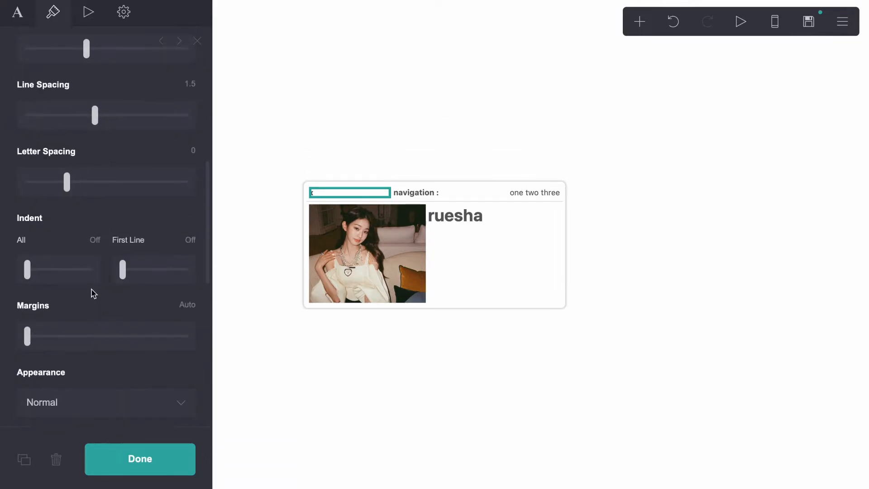
pyautogui.click(64, 412)
pyautogui.click(62, 422)
# Darken the top border of the container holding the photo to #C7C7C7.
pyautogui.click(454, 204)
pyautogui.scroll(-1, 75, 317)
pyautogui.click(63, 10)
pyautogui.scroll(-10, 67, 269)
pyautogui.scroll(7, 67, 268)
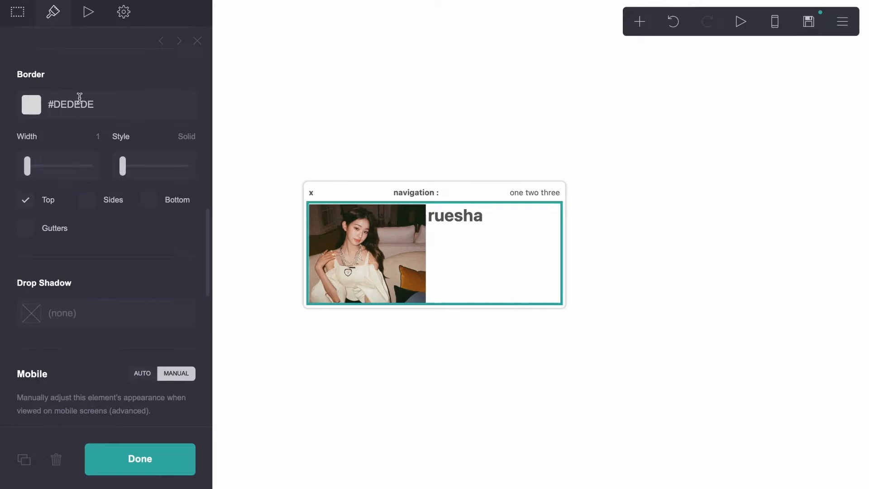
pyautogui.click(80, 103)
pyautogui.moveTo(43, 151); pyautogui.dragTo(44, 158)
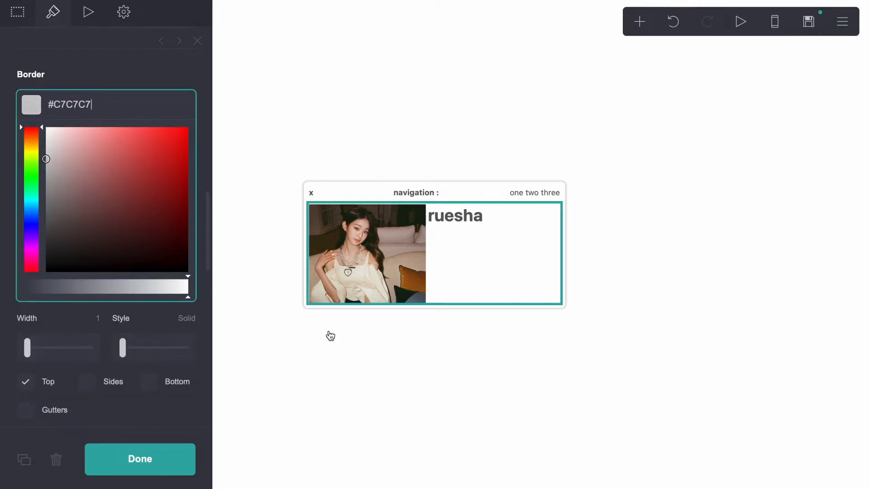
pyautogui.click(347, 341)
# Set the gutters of the container holding the photo and name heading to 0.5.
pyautogui.click(461, 282)
pyautogui.click(185, 266)
pyautogui.write('0.5')
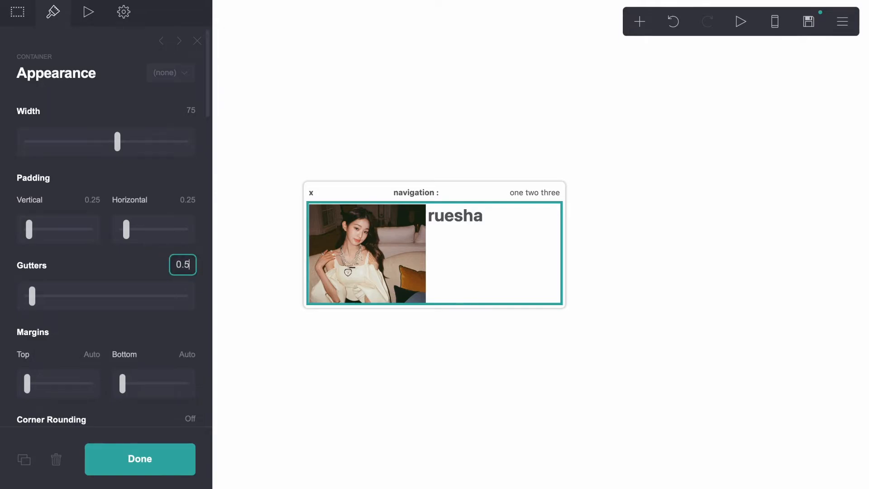
pyautogui.press('Return')
pyautogui.click(378, 299)
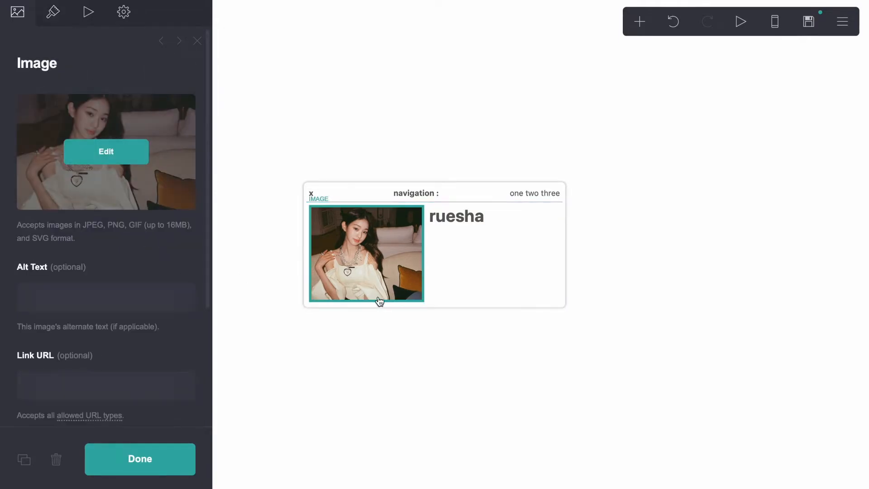
# Duplicate the one two three links text and place the copy beneath the name heading.
pyautogui.click(543, 193)
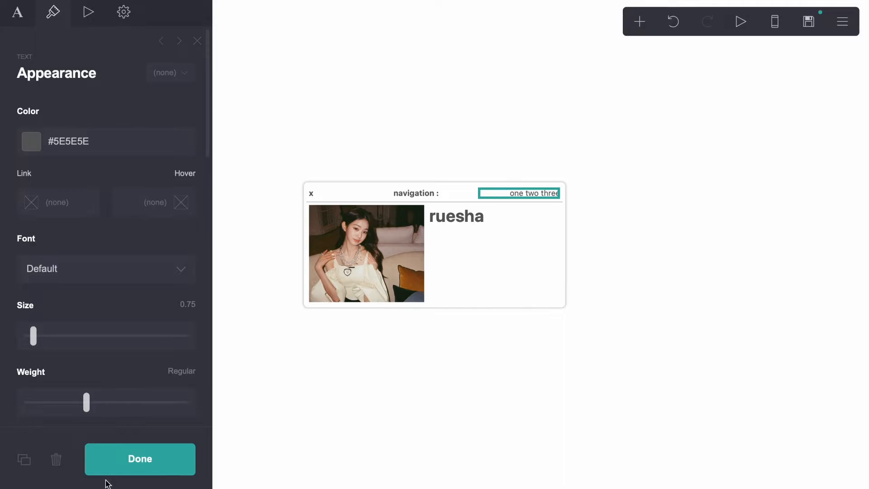
pyautogui.click(24, 459)
pyautogui.moveTo(539, 187); pyautogui.dragTo(487, 235)
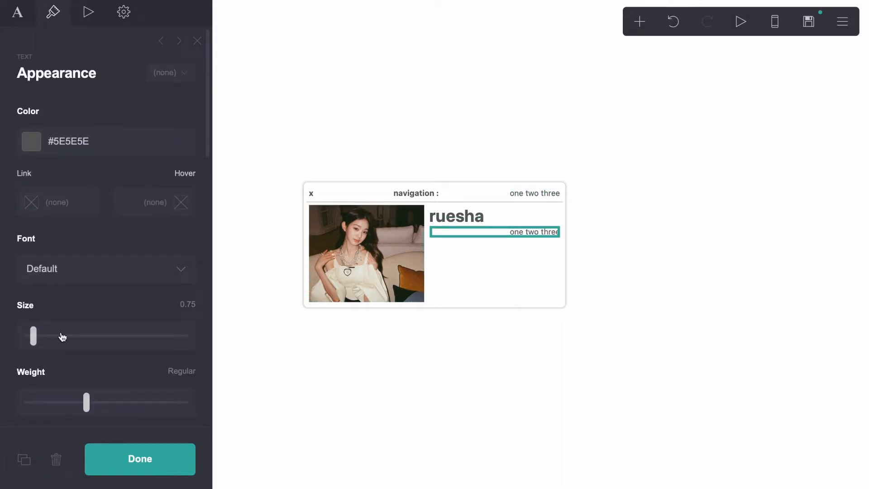
# Set the duplicated links text's line spacing to 1.25 and align it to the left.
pyautogui.scroll(-3, 68, 358)
pyautogui.moveTo(90, 335); pyautogui.dragTo(77, 335)
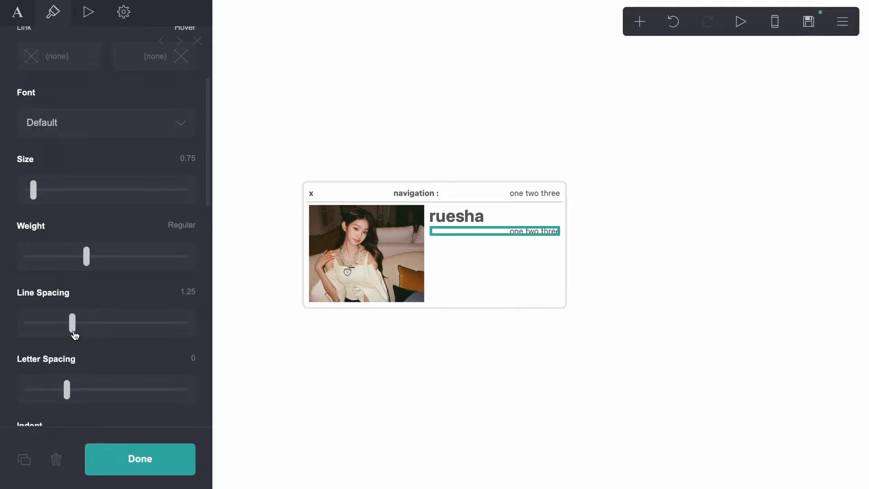
pyautogui.scroll(-7, 76, 336)
pyautogui.scroll(-3, 58, 396)
pyautogui.click(69, 262)
pyautogui.click(82, 194)
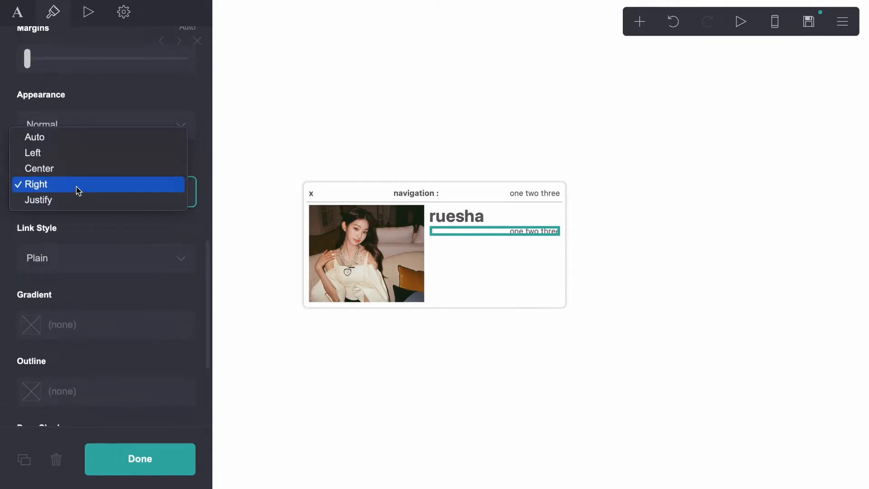
pyautogui.click(70, 153)
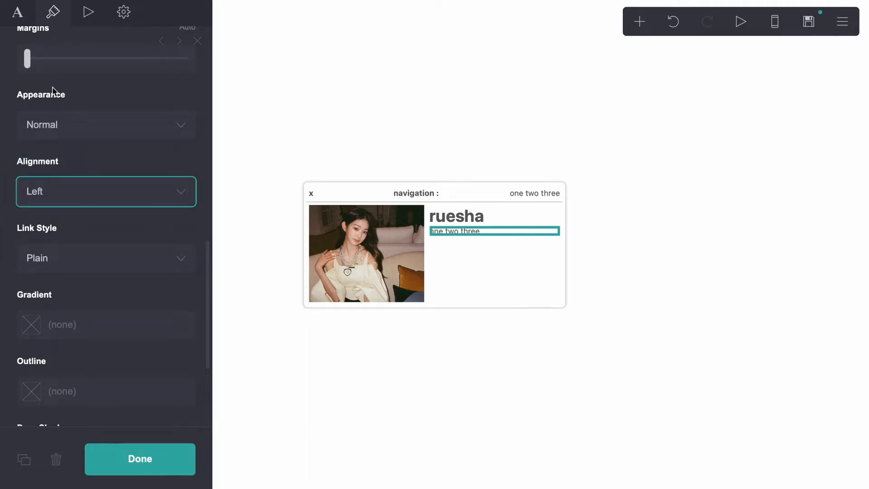
# Replace the duplicated links text with the bio "__they she love__ 17 lesbian south asian libra".
pyautogui.click(20, 13)
pyautogui.tripleClick(103, 132)
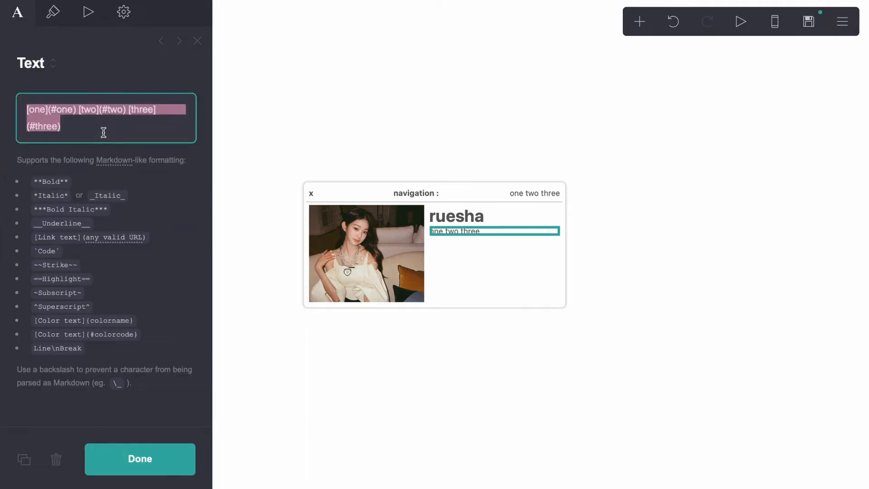
pyautogui.press('BackSpace')
pyautogui.write('__they she love__')
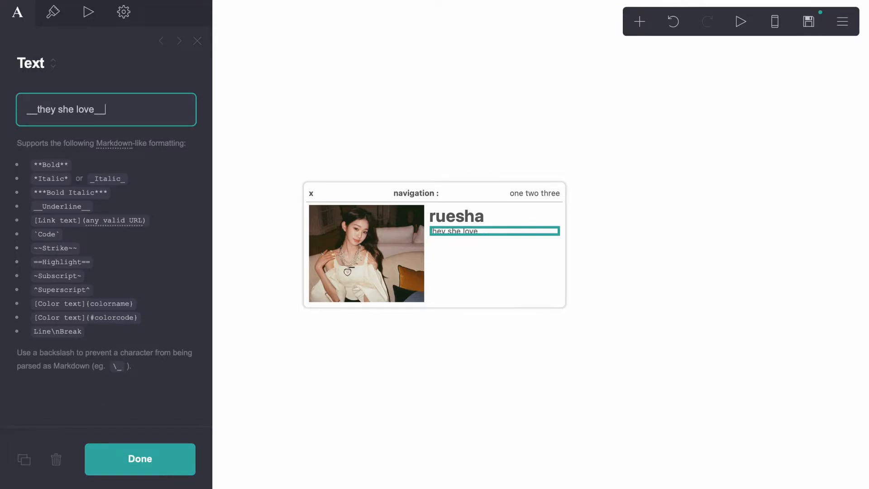
pyautogui.press('BackSpace')
pyautogui.press('BackSpace')
pyautogui.press('BackSpace')
pyautogui.write('e+')
pyautogui.press('BackSpace')
pyautogui.write('__ 17 lesbian south')
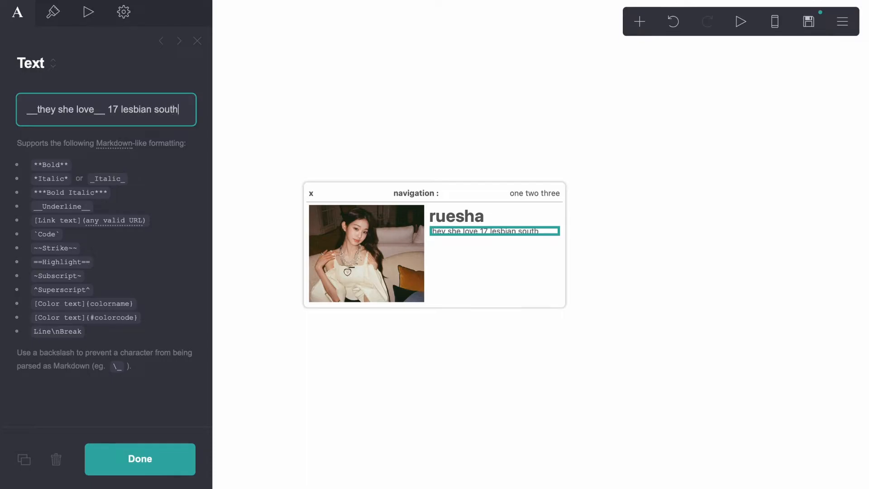
pyautogui.write(' asian libra')
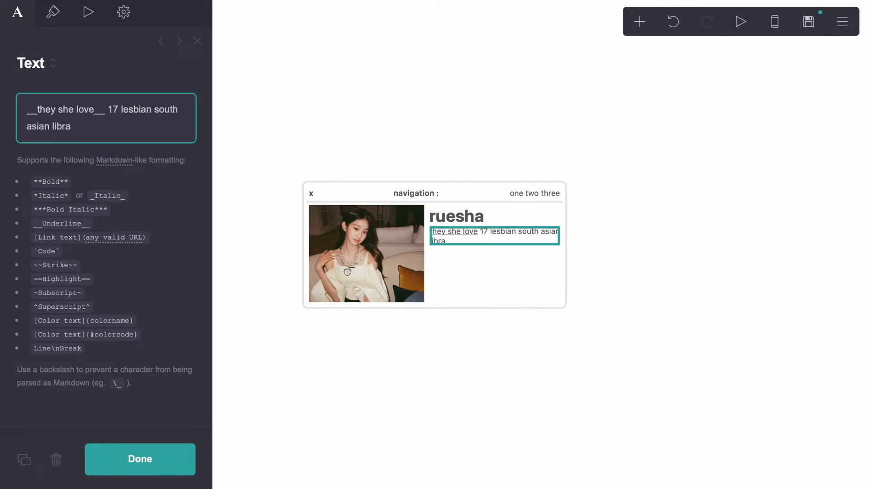
# Increase the bio text's line spacing to 1.375.
pyautogui.click(53, 12)
pyautogui.scroll(-3, 71, 266)
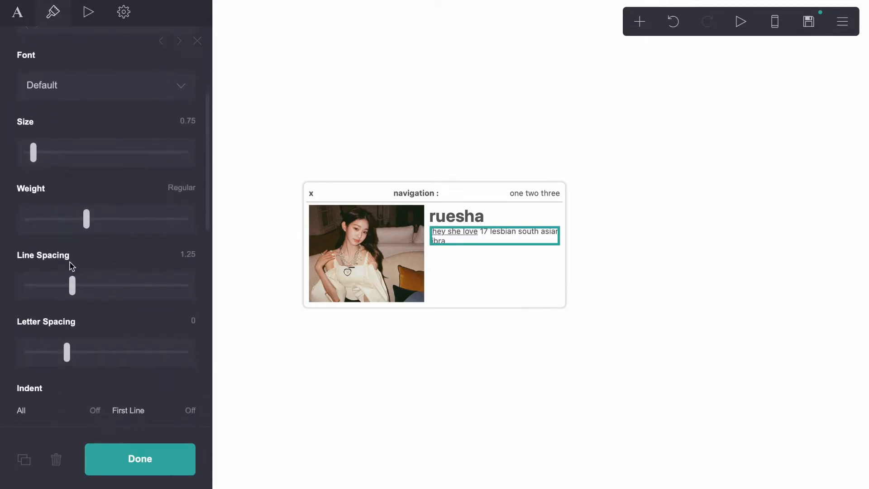
pyautogui.moveTo(73, 286); pyautogui.dragTo(81, 289)
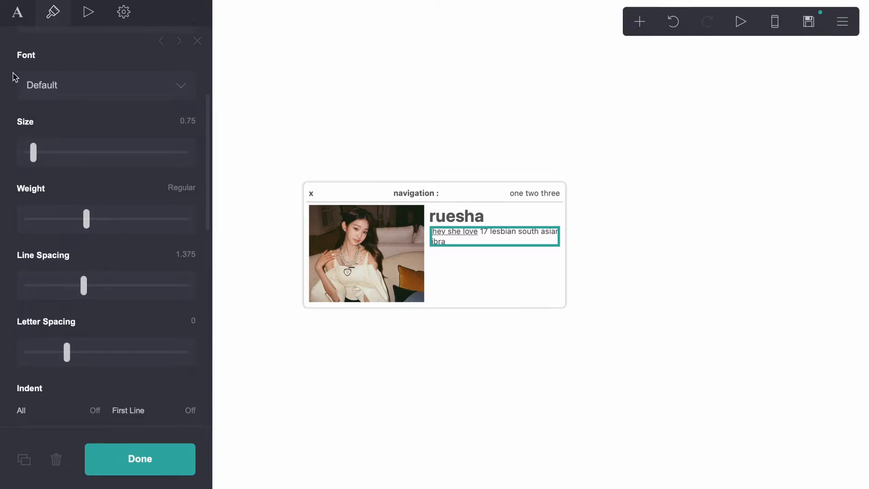
# Append the profile owner's birthday to the end of the bio text and deselect it.
pyautogui.click(18, 12)
pyautogui.write('10/1')
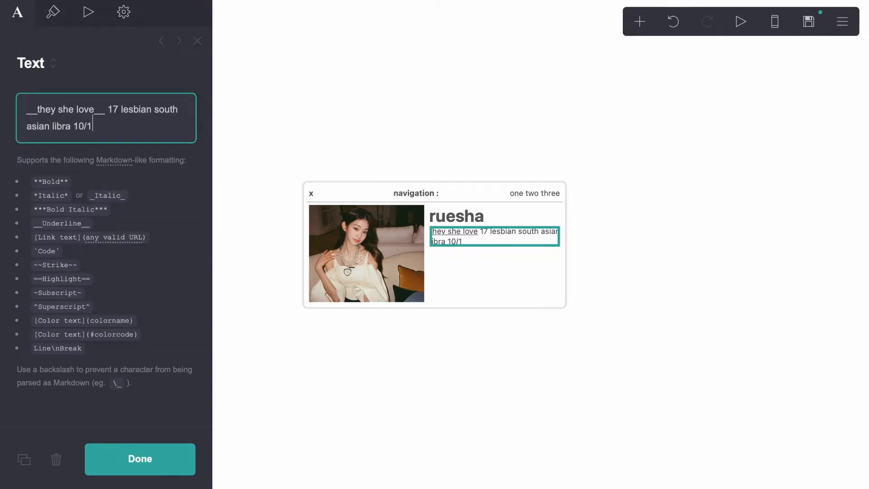
pyautogui.write('5')
pyautogui.click(329, 299)
pyautogui.click(332, 409)
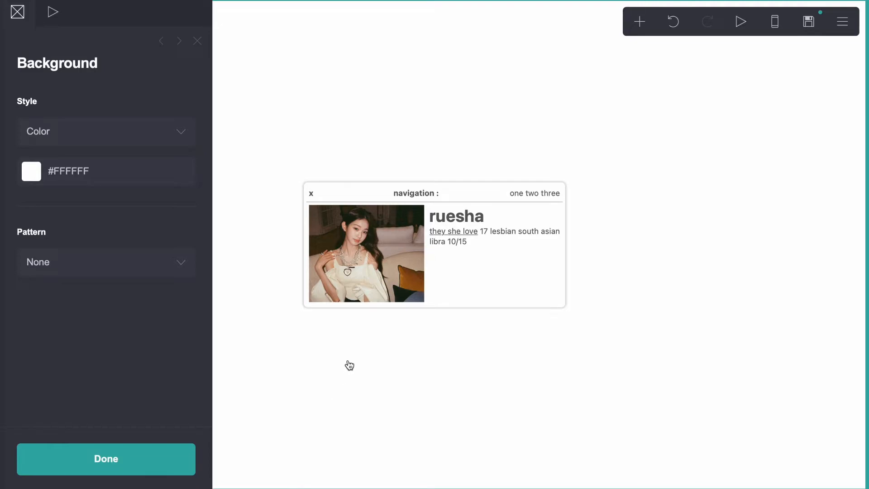
# Duplicate the bio text below the original, giving the copy a small margin and a smaller text size.
pyautogui.click(453, 232)
pyautogui.click(25, 461)
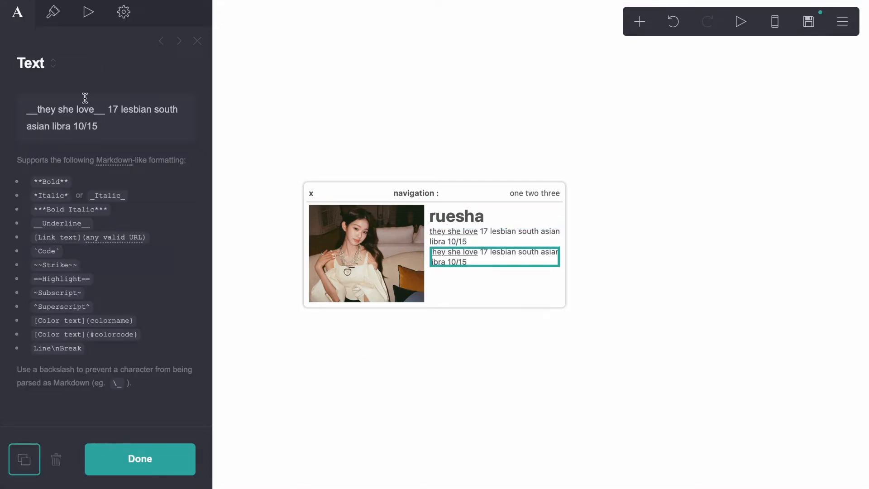
pyautogui.click(53, 13)
pyautogui.scroll(-2, 81, 281)
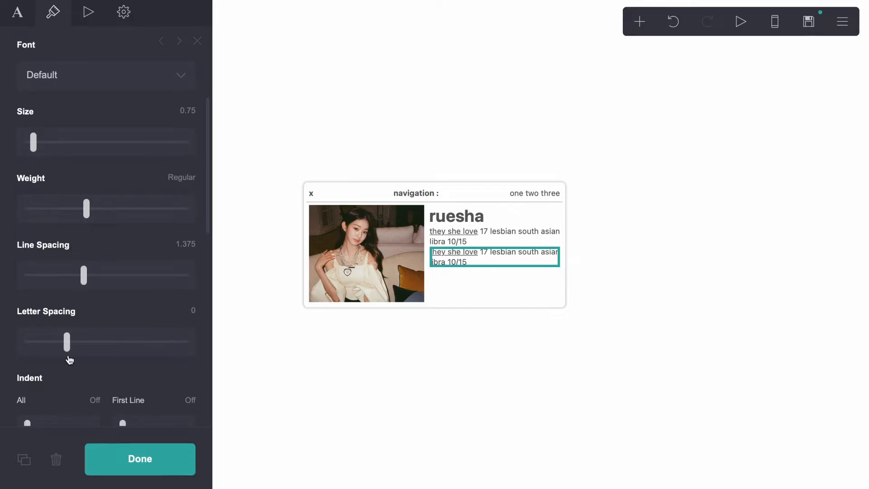
pyautogui.scroll(-3, 70, 360)
pyautogui.scroll(-8, 40, 177)
pyautogui.scroll(3, 40, 179)
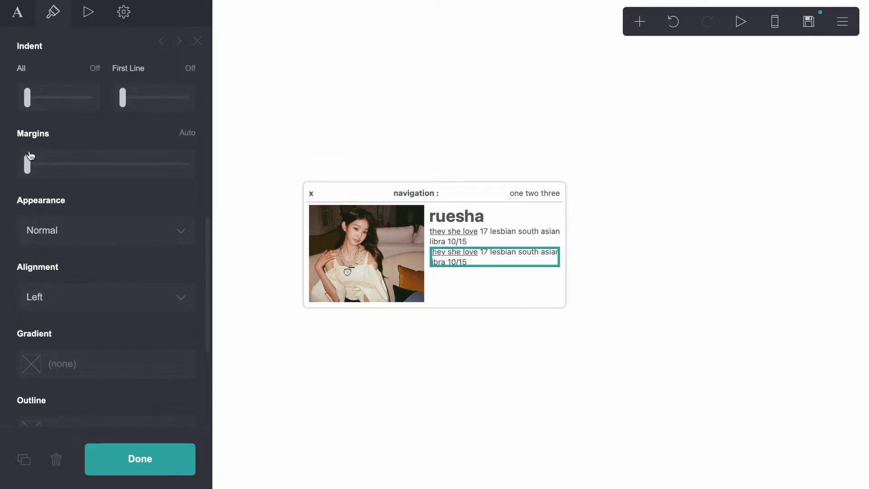
pyautogui.moveTo(29, 168)
pyautogui.mouseDown()
pyautogui.moveTo(39, 169)
pyautogui.moveTo(31, 174)
pyautogui.mouseUp()
pyautogui.scroll(8, 37, 169)
# Replace the duplicated bio text with "**before you follow:** add your byf info here :)".
pyautogui.click(17, 13)
pyautogui.hotkey('ctrl', 'a')
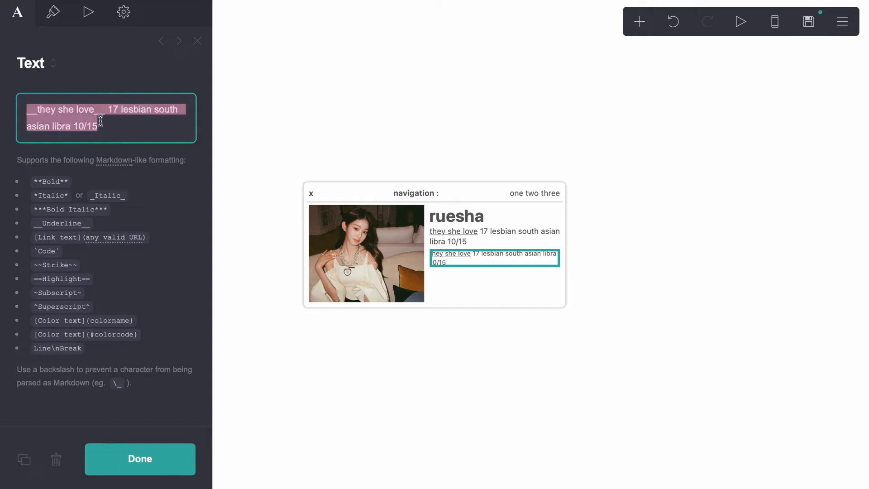
pyautogui.write('**before')
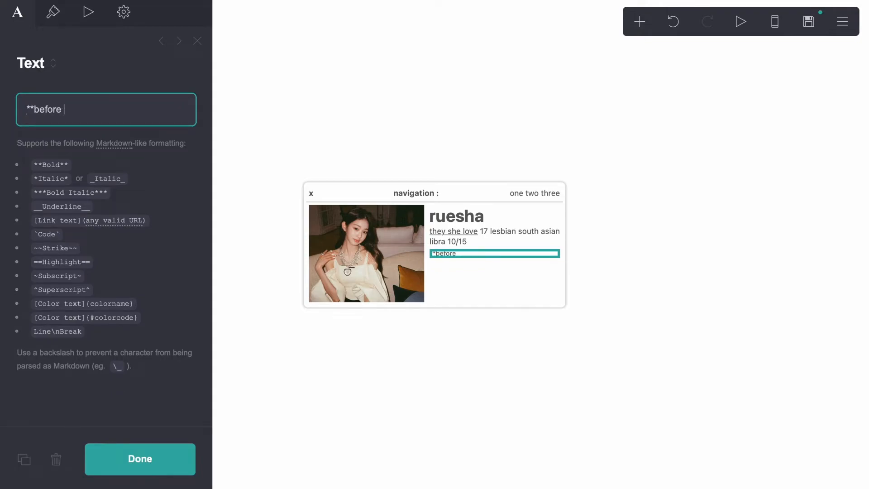
pyautogui.write(' you follow:**')
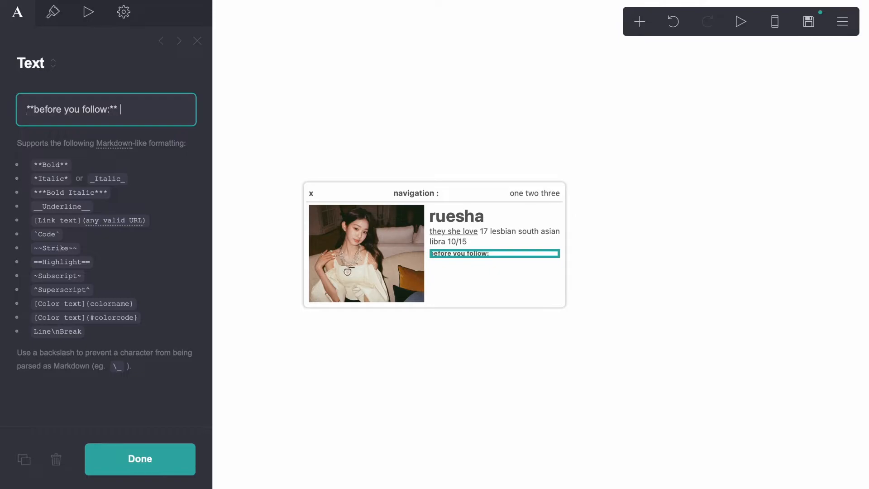
pyautogui.write(' add your byf i')
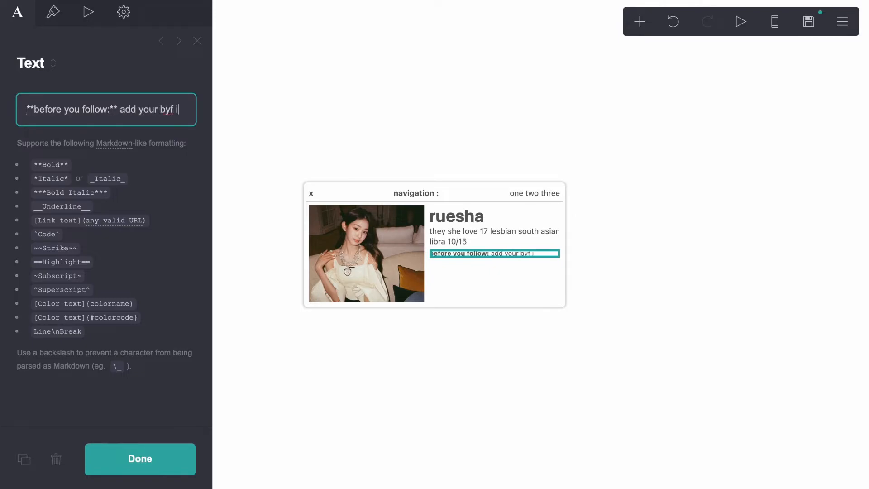
pyautogui.write('nfo hhere')
pyautogui.press('BackSpace')
pyautogui.press('BackSpace')
pyautogui.press('BackSpace')
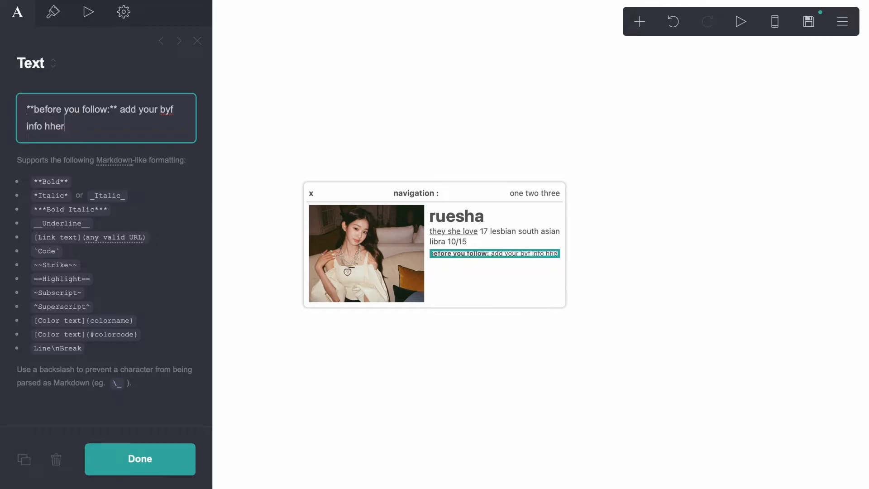
pyautogui.write(':)')
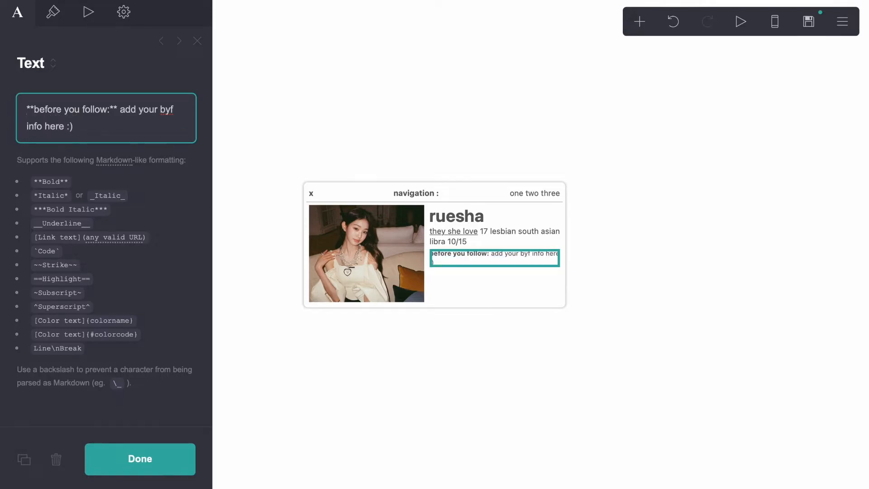
# Extend the before-you-follow text with several lines of the repeated placeholder word "info".
pyautogui.write(' info info info info info info info')
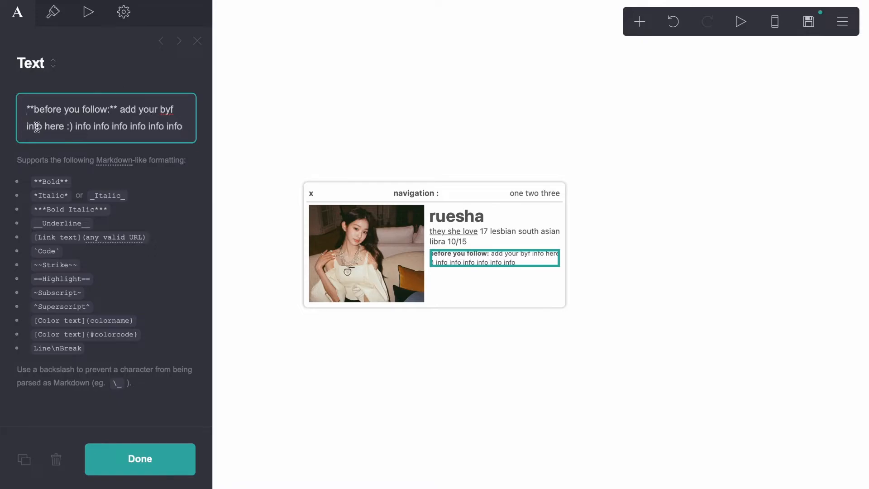
pyautogui.moveTo(76, 123); pyautogui.dragTo(230, 129)
pyautogui.press('super+v')
pyautogui.press('super+v')
pyautogui.press('super+v')
pyautogui.press('super+v')
pyautogui.press('super+v')
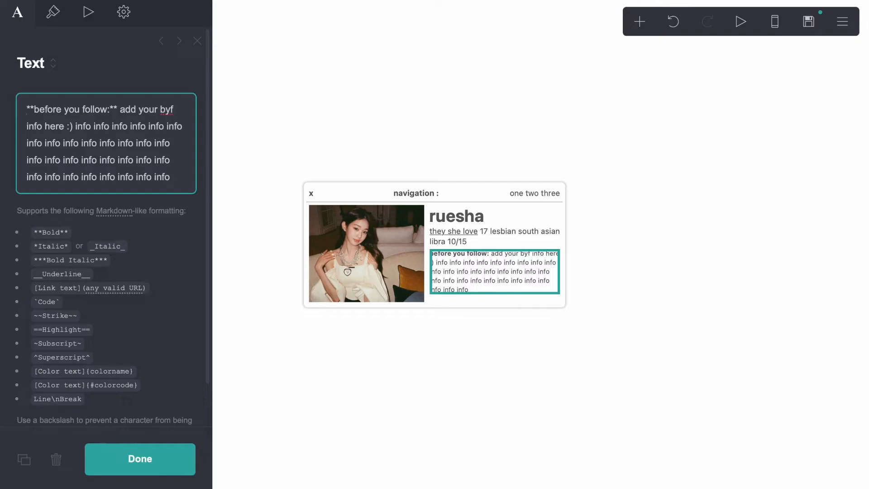
pyautogui.write('info info info info info info')
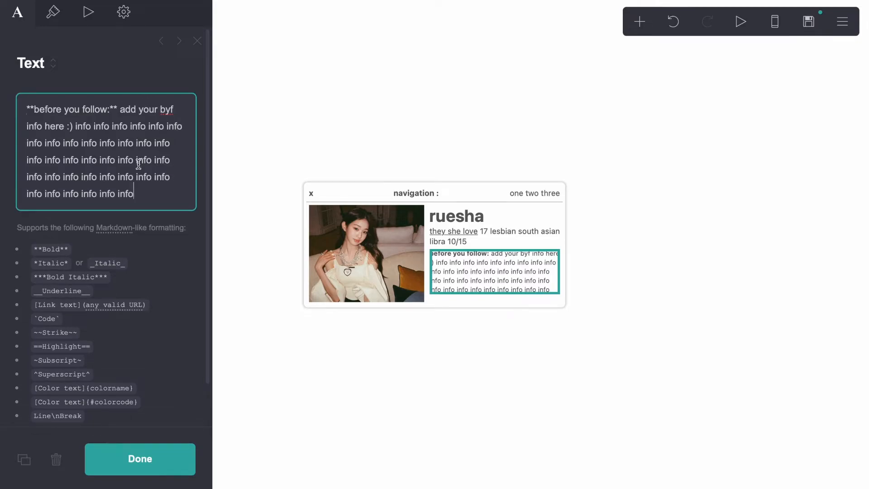
pyautogui.write('info info info info info info')
# Set the before-you-follow text's line spacing to 1.25 and deselect it.
pyautogui.click(54, 21)
pyautogui.scroll(-5, 90, 291)
pyautogui.moveTo(80, 273); pyautogui.dragTo(73, 272)
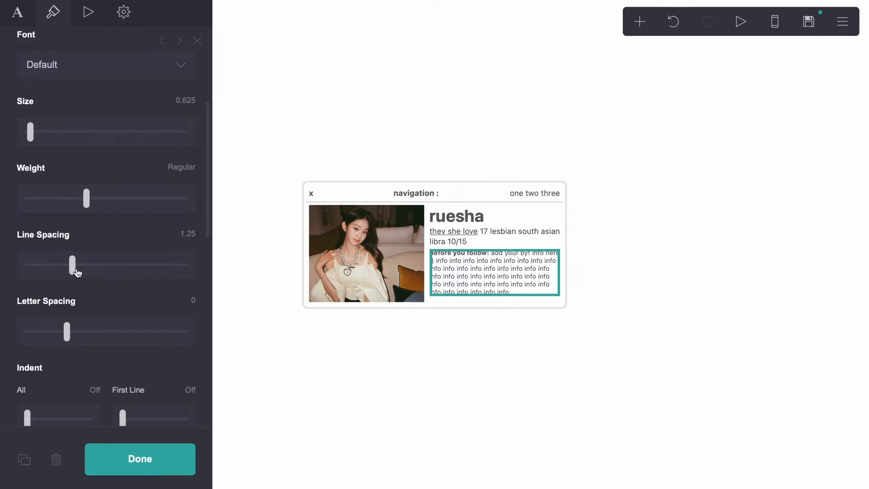
pyautogui.click(380, 374)
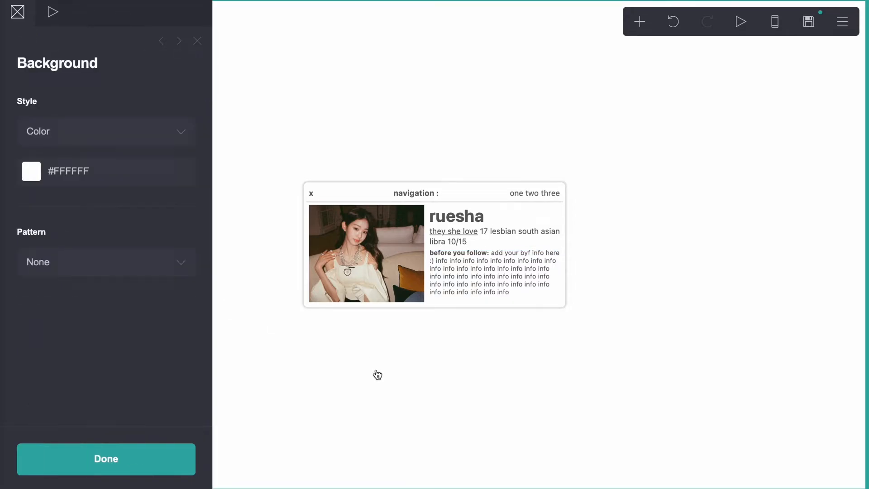
# Add a bottom border to the container holding the photo and bio, and close its settings.
pyautogui.click(456, 197)
pyautogui.scroll(-1, 127, 317)
pyautogui.scroll(-8, 128, 317)
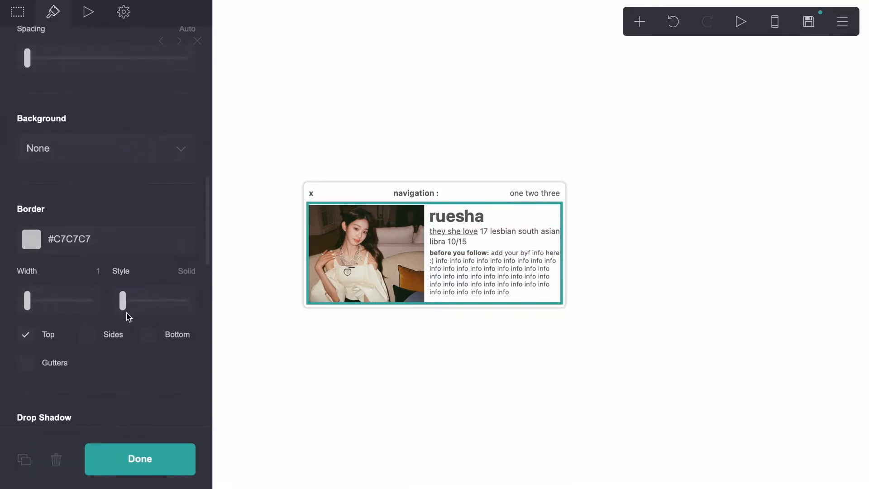
pyautogui.click(153, 230)
pyautogui.click(321, 374)
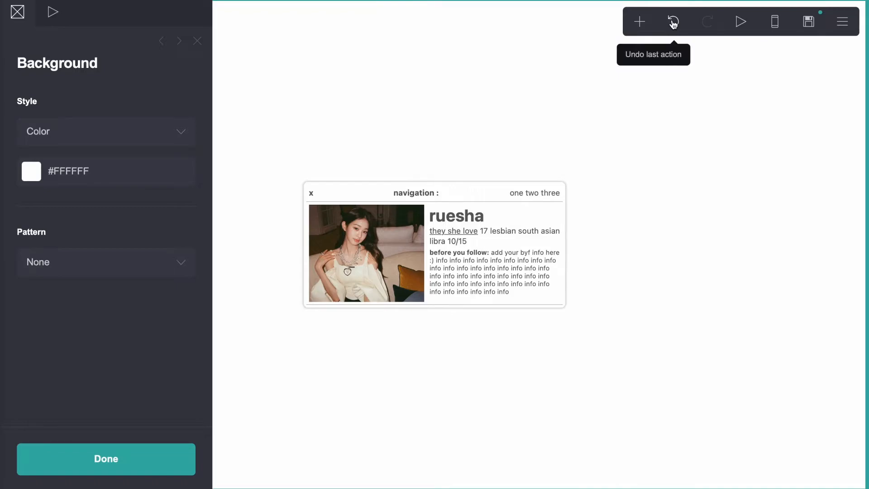
pyautogui.click(683, 134)
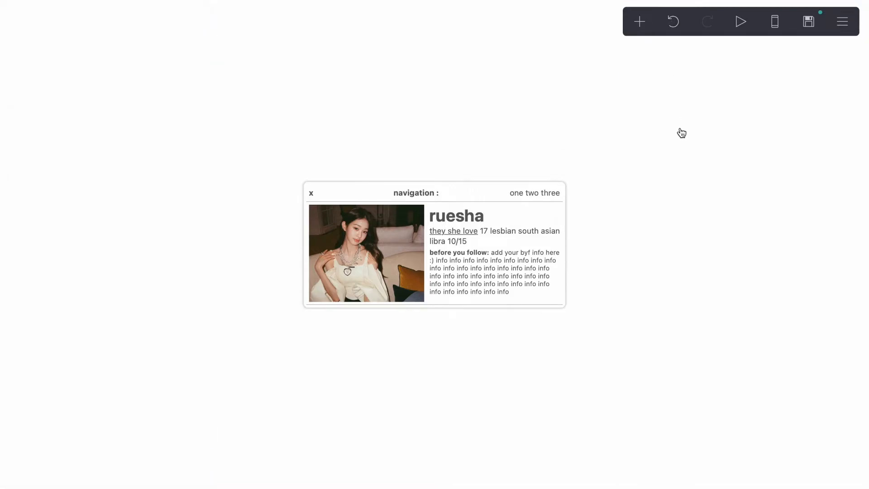
# Add a control element below the photo-and-bio container and make it a Header Marker.
pyautogui.click(640, 21)
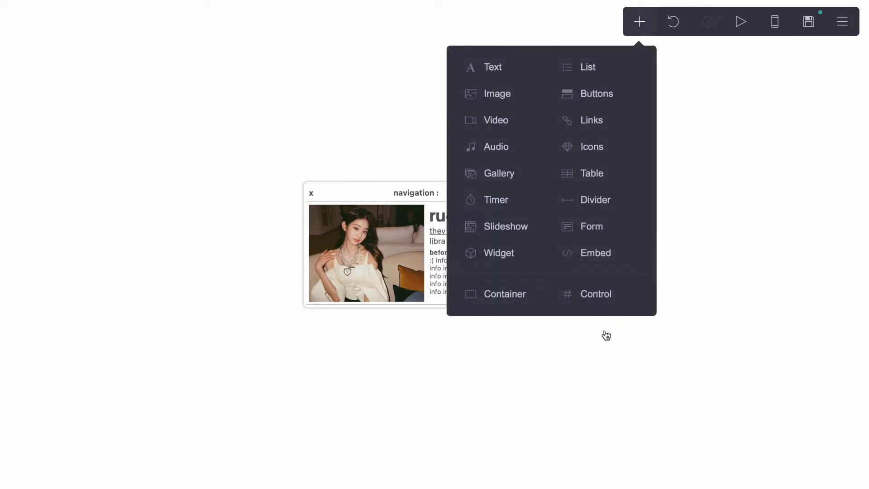
pyautogui.click(592, 294)
pyautogui.click(69, 143)
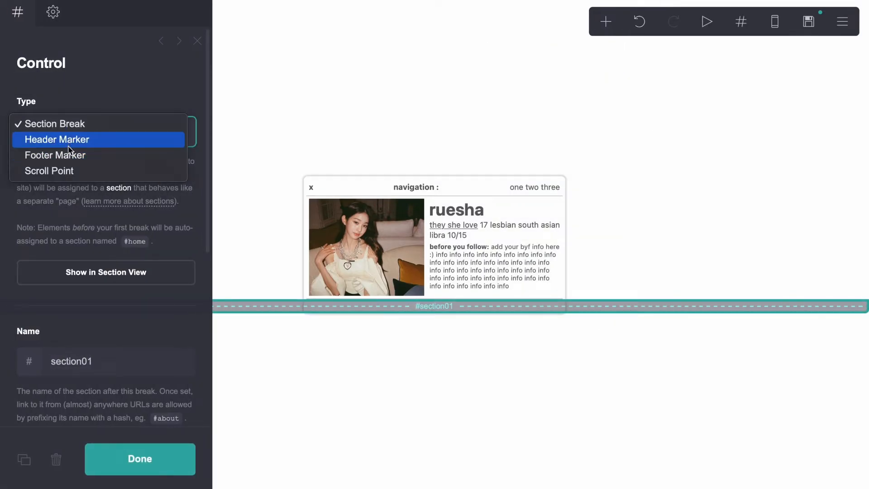
pyautogui.click(69, 139)
# Add a second control below the header marker as a Section Break named "home".
pyautogui.click(100, 131)
pyautogui.click(95, 107)
pyautogui.click(109, 357)
pyautogui.hotkey('ctrl', 'a')
pyautogui.write('home')
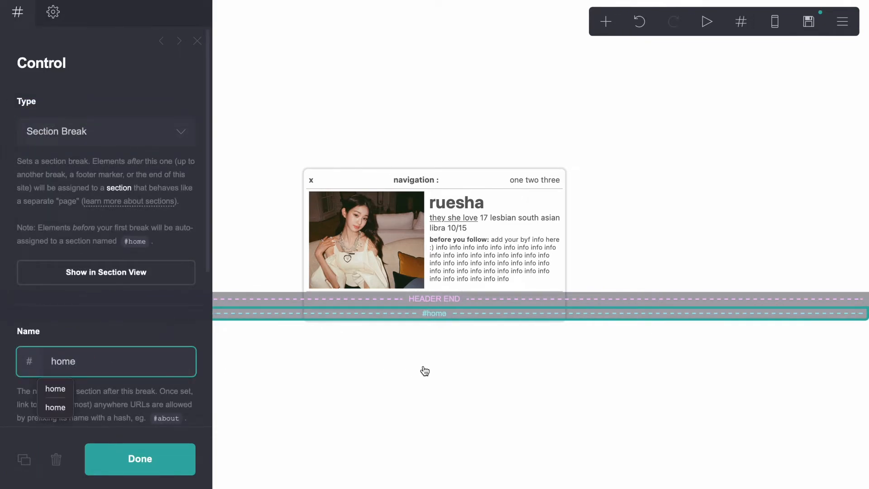
pyautogui.click(424, 369)
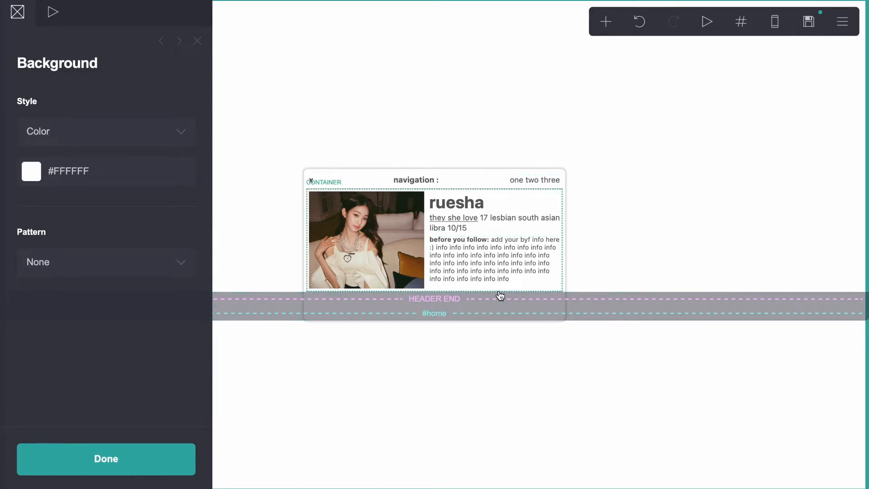
# Point the "one" link in the navigation text to #home.
pyautogui.click(535, 181)
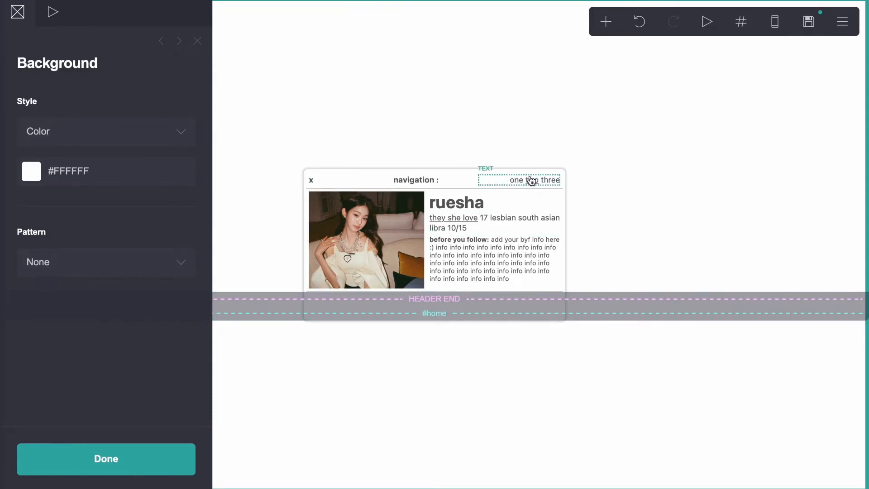
pyautogui.click(18, 20)
pyautogui.moveTo(73, 109); pyautogui.dragTo(55, 109)
pyautogui.write('home')
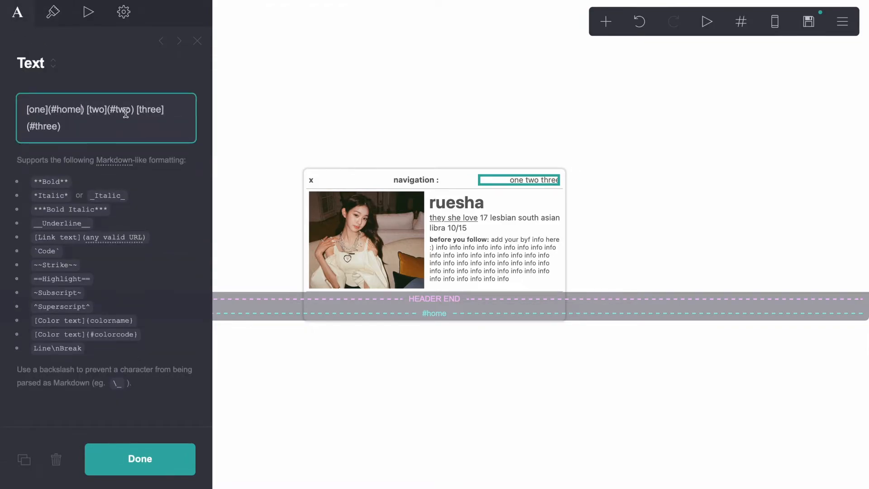
pyautogui.click(275, 343)
# Add another Section Break control below the home break and name it "two".
pyautogui.click(606, 21)
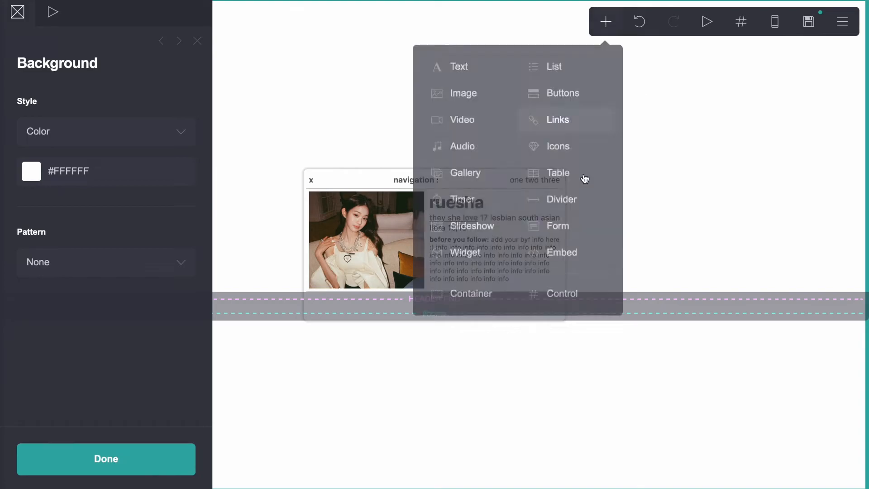
pyautogui.click(555, 295)
pyautogui.doubleClick(107, 359)
pyautogui.write('two')
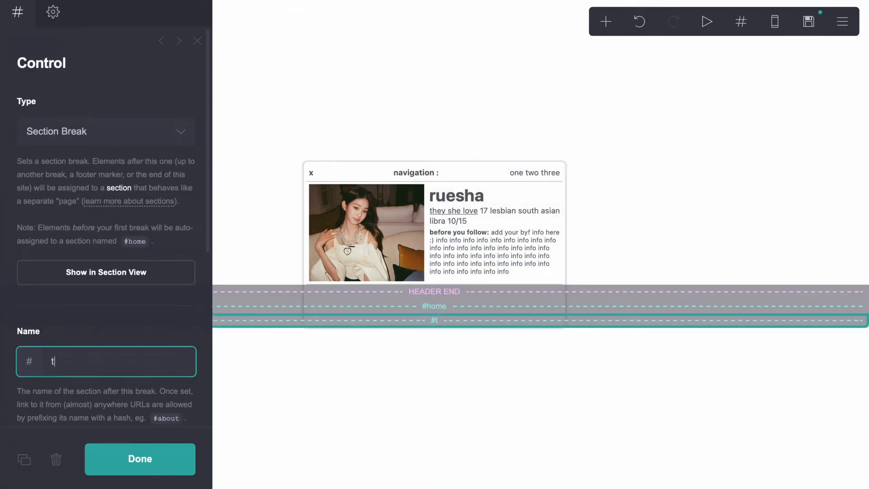
pyautogui.press('Return')
pyautogui.click(353, 397)
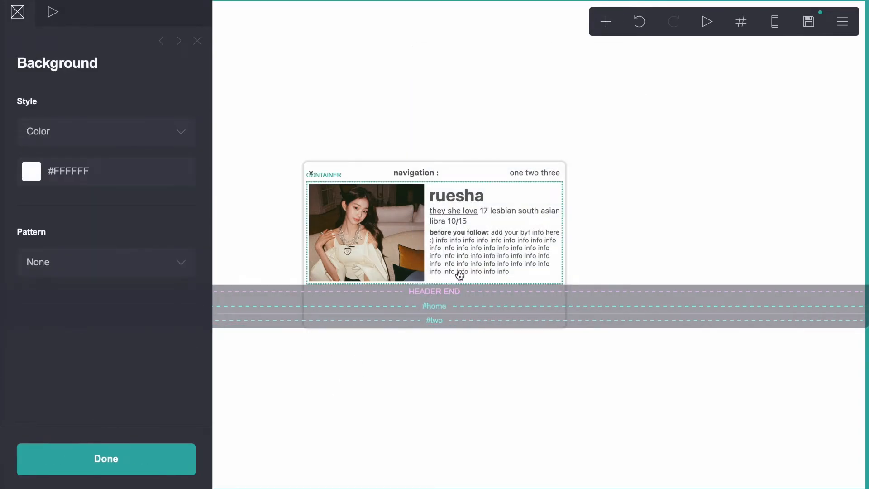
# Add an empty container below the #two section break.
pyautogui.click(505, 181)
pyautogui.click(678, 176)
pyautogui.click(511, 166)
pyautogui.click(606, 21)
pyautogui.click(471, 294)
pyautogui.click(452, 423)
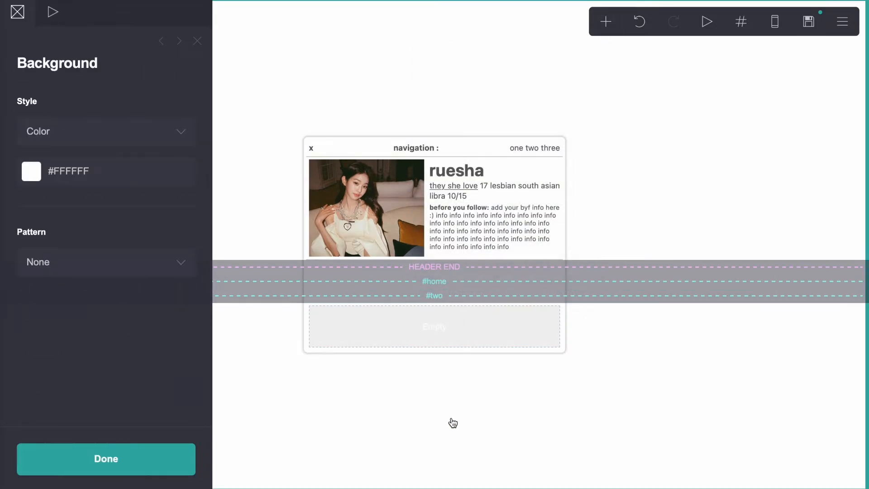
# Duplicate the before-you-follow text and move the copy into the empty container under #two.
pyautogui.click(455, 228)
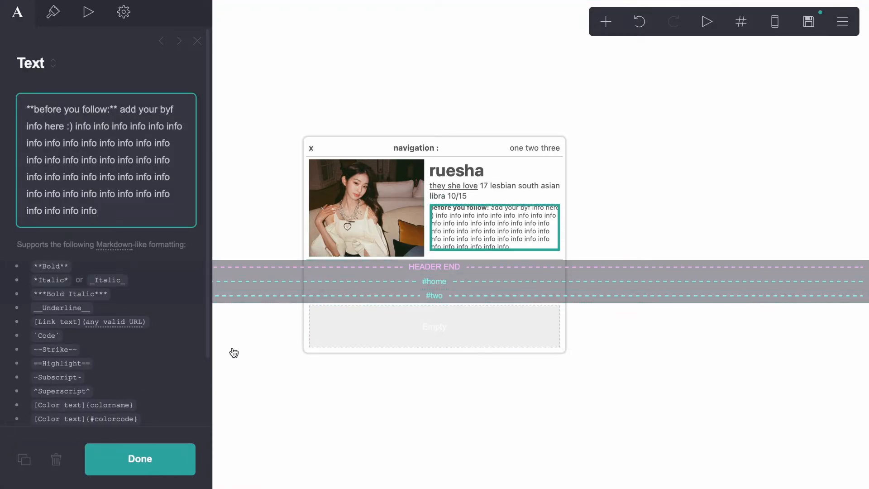
pyautogui.click(25, 461)
pyautogui.moveTo(475, 242); pyautogui.dragTo(423, 352)
# Replace the copied text under #two with "**dont req if:**" followed by repeated "info" placeholder words.
pyautogui.tripleClick(114, 207)
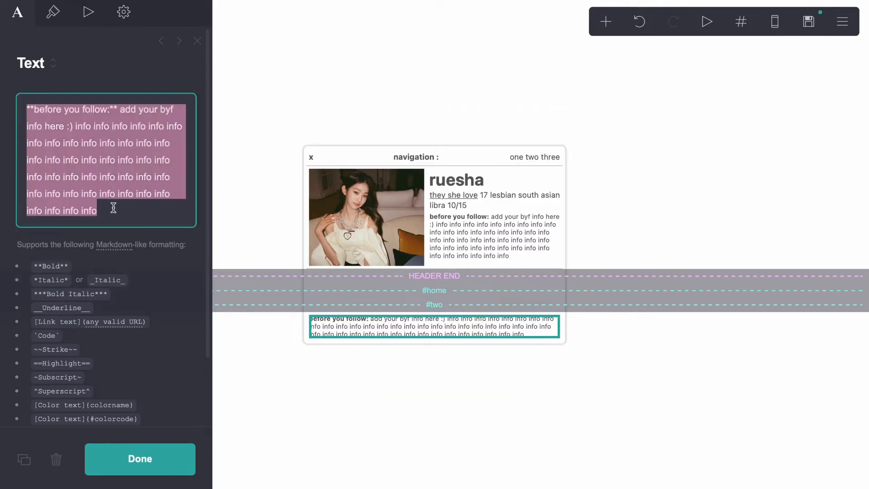
pyautogui.write('**dont req if:**')
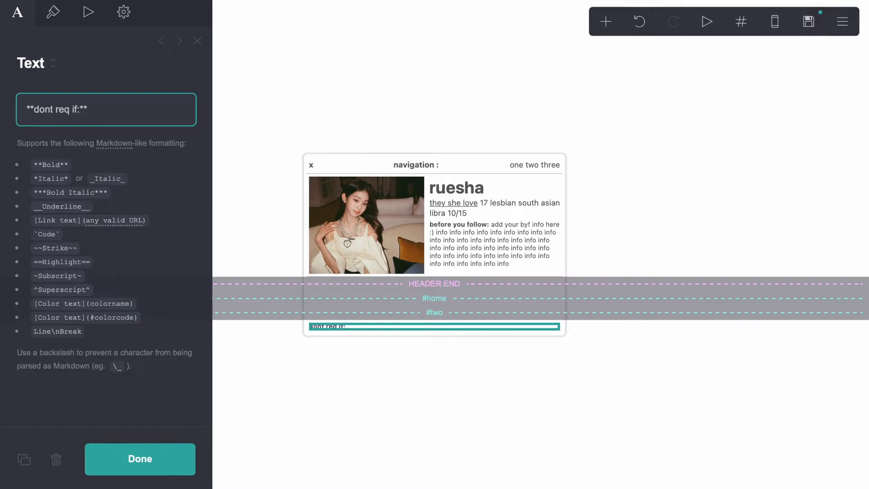
pyautogui.write('info info info info info info info info info info info info info info info info info')
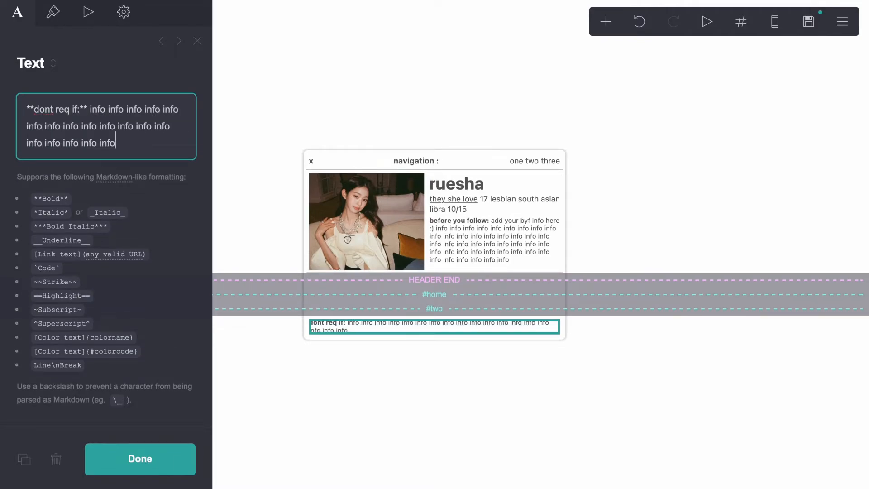
pyautogui.press('Return')
pyautogui.press('Return')
pyautogui.write('**no')
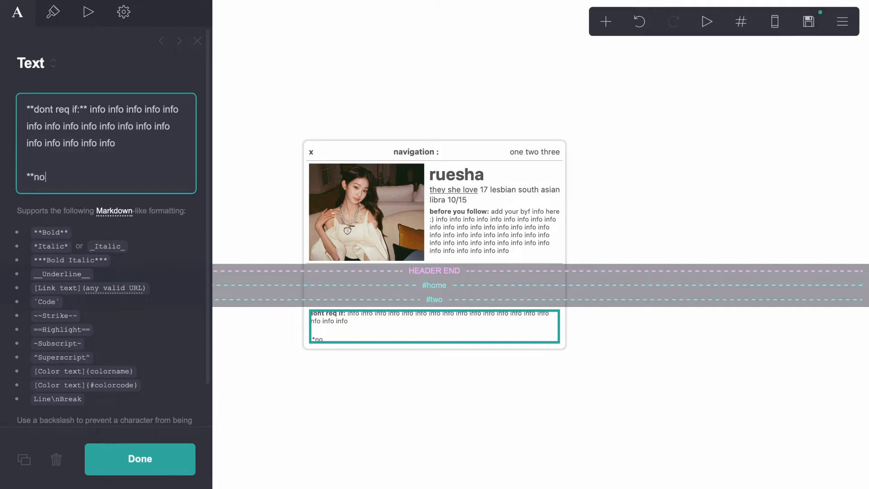
pyautogui.press('BackSpace')
pyautogui.press('BackSpace')
pyautogui.press('BackSpace')
pyautogui.press('BackSpace')
pyautogui.press('BackSpace')
pyautogui.press('BackSpace')
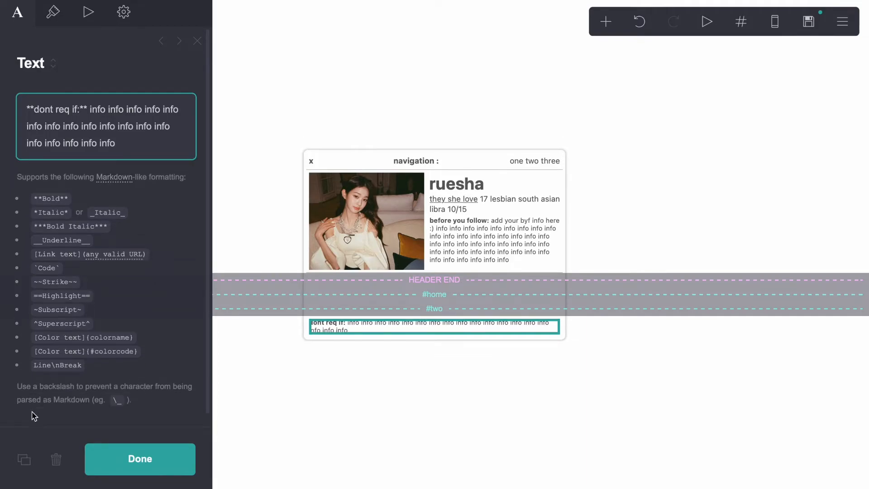
# Duplicate the "dont req if" text and change the copy's bold label to "notes:".
pyautogui.click(24, 460)
pyautogui.moveTo(79, 110); pyautogui.dragTo(37, 110)
pyautogui.write('notes')
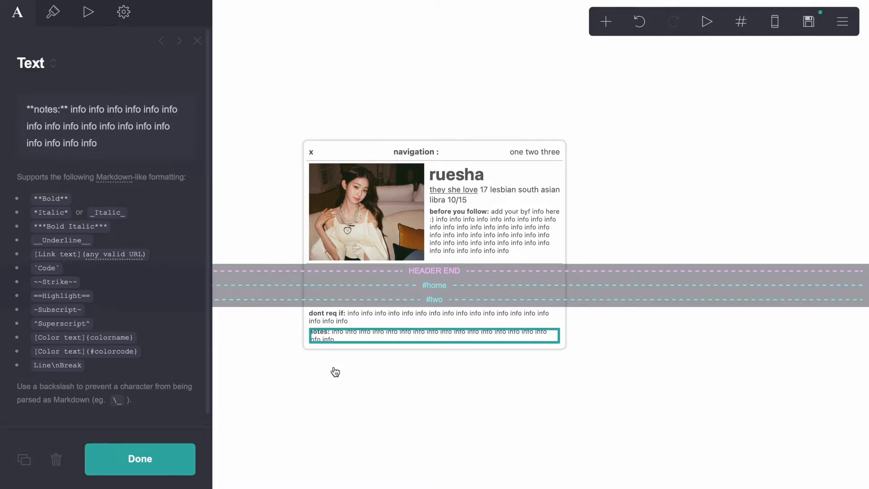
pyautogui.click(335, 372)
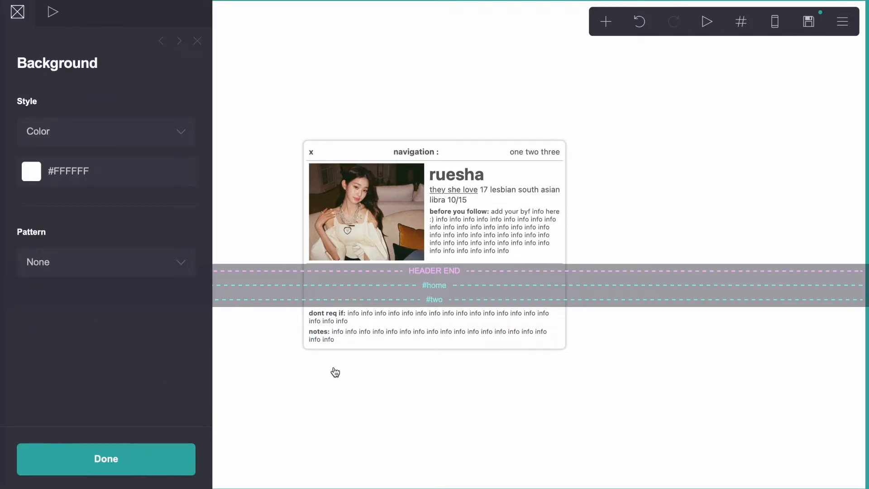
# Set the text size of both the "dont req if" and "notes" texts to 0.75.
pyautogui.click(327, 316)
pyautogui.click(53, 18)
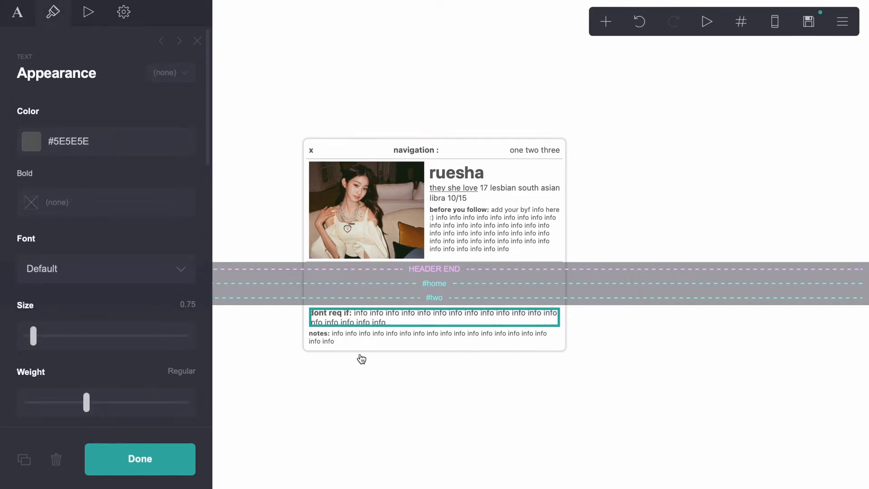
pyautogui.click(349, 338)
pyautogui.click(183, 308)
pyautogui.write('.75')
pyautogui.press('Return')
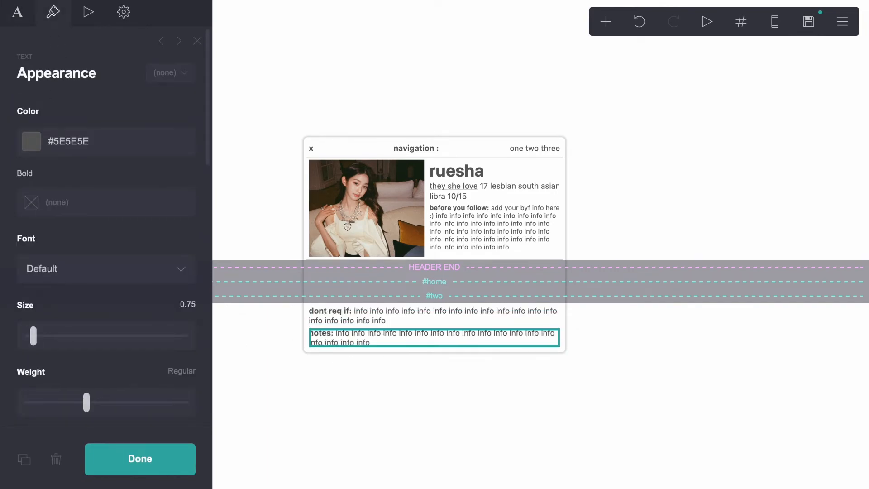
pyautogui.click(365, 410)
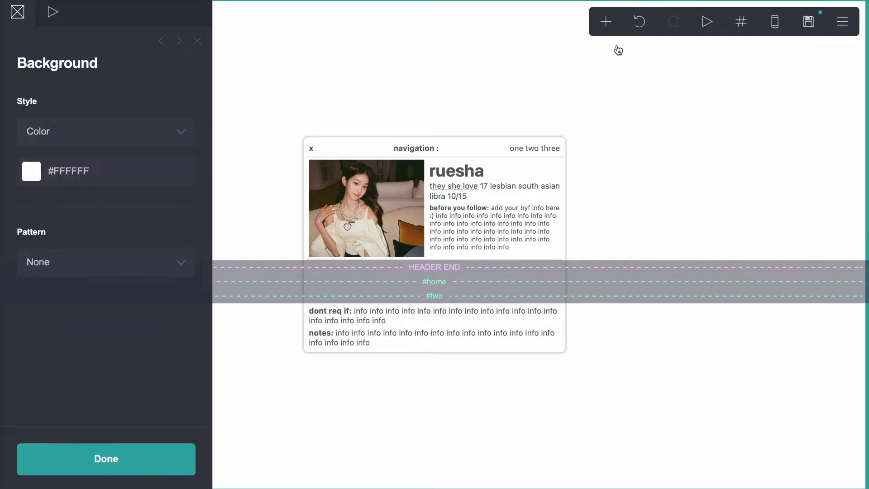
# Add a section break named "three" at the end of the card, below the notes text.
pyautogui.click(604, 30)
pyautogui.click(554, 296)
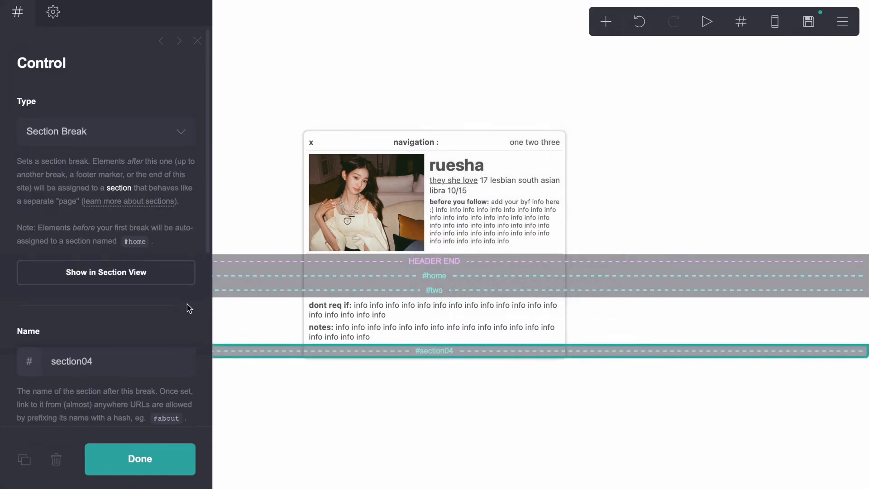
pyautogui.click(110, 364)
pyautogui.write('three')
pyautogui.click(282, 433)
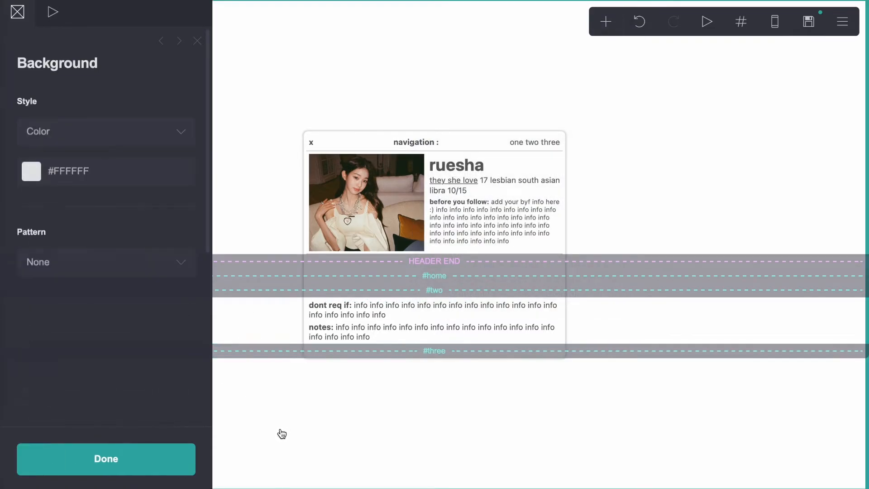
# Duplicate the container holding the "dont req if" and "notes" texts and move the copy under #three.
pyautogui.click(310, 306)
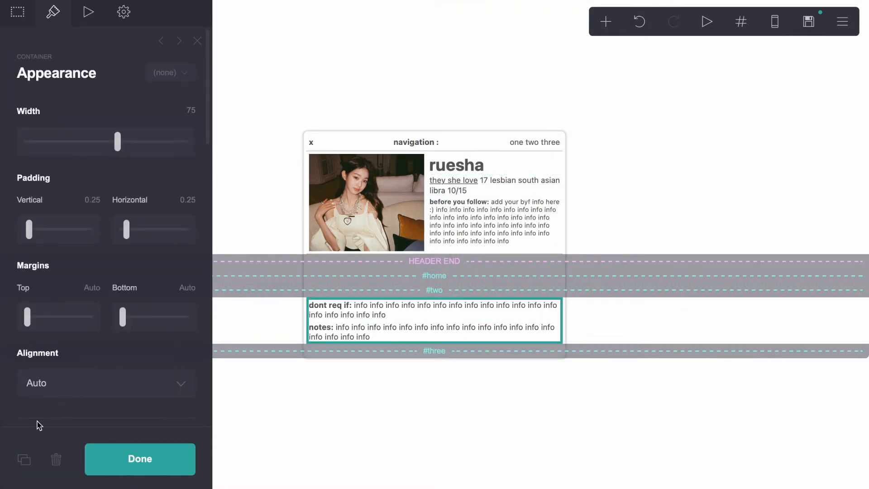
pyautogui.click(24, 459)
pyautogui.moveTo(311, 333); pyautogui.dragTo(322, 380)
pyautogui.click(335, 429)
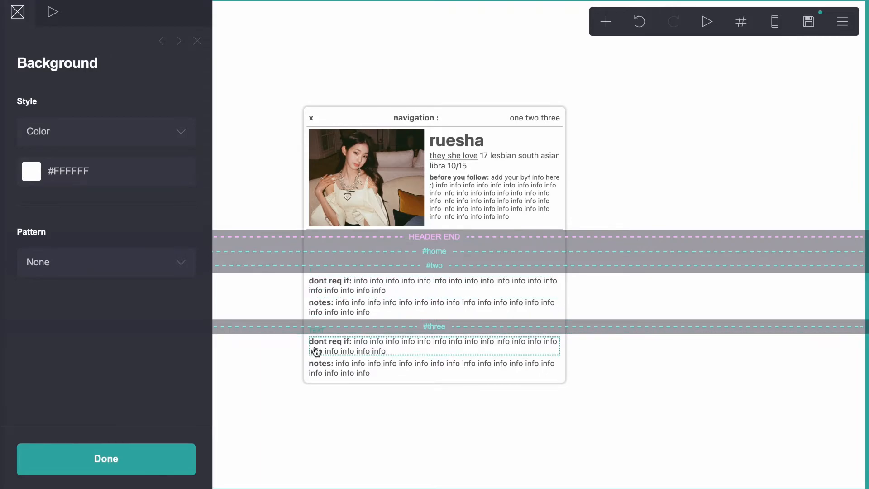
# Change the type of the container under #three to Columns.
pyautogui.click(316, 352)
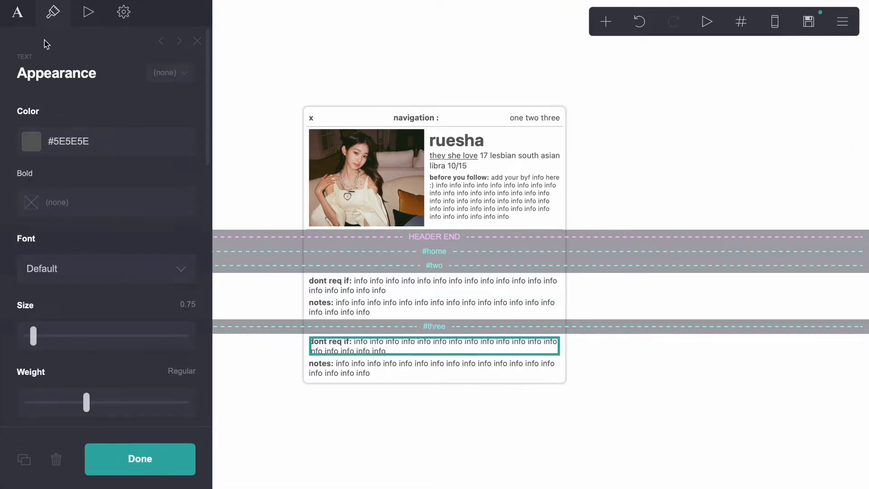
pyautogui.click(18, 13)
pyautogui.click(39, 13)
pyautogui.click(307, 365)
pyautogui.click(305, 361)
pyautogui.click(53, 134)
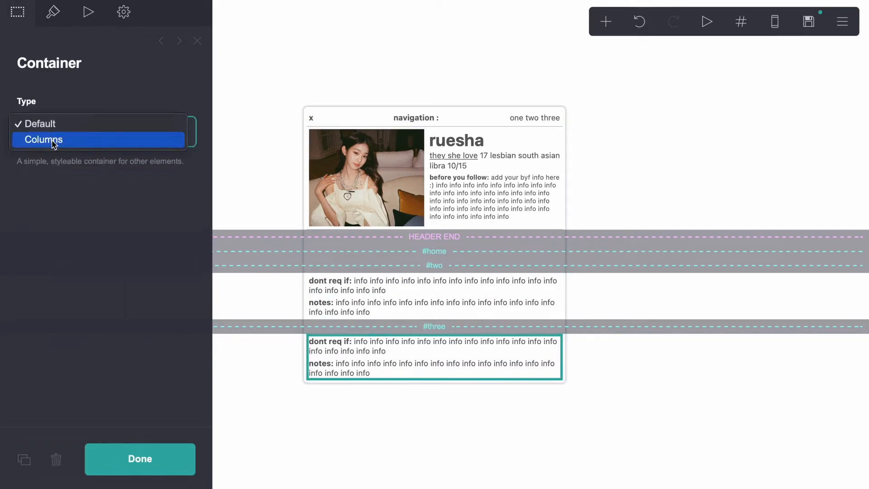
pyautogui.click(52, 143)
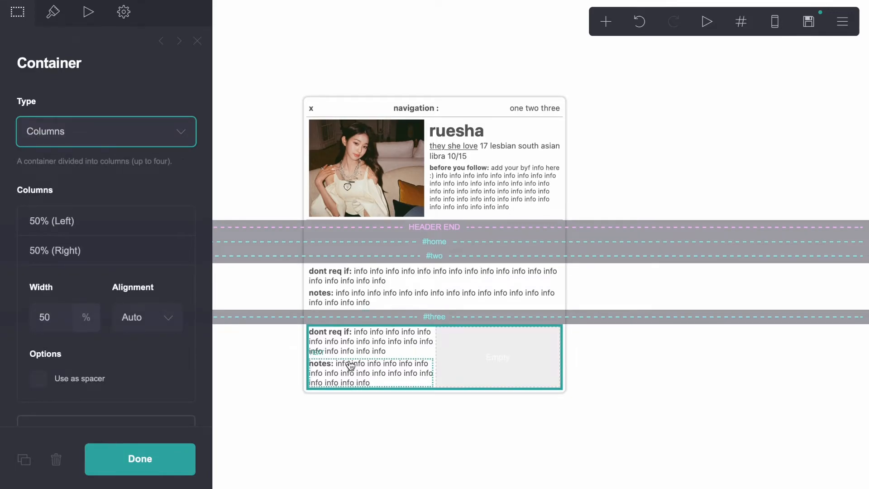
# Add a divider between the "dont req if" and "notes" texts in the #three container's left column.
pyautogui.click(606, 22)
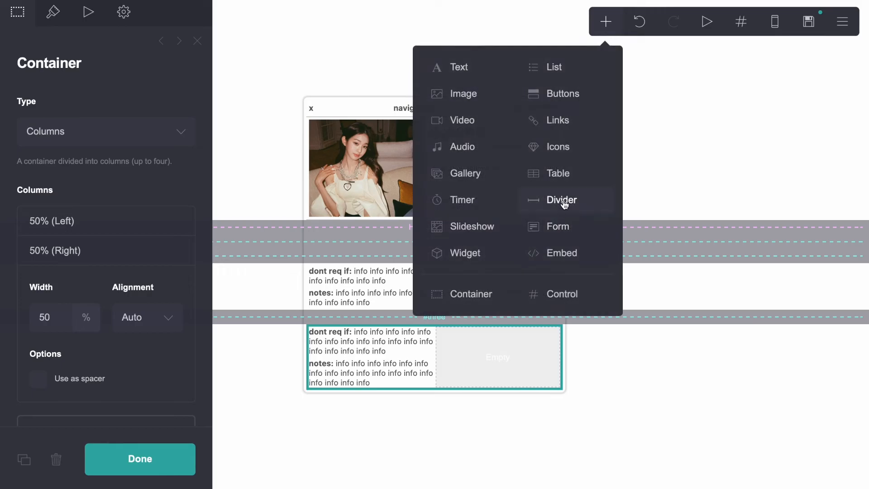
pyautogui.click(561, 200)
pyautogui.moveTo(359, 389); pyautogui.dragTo(358, 358)
# Copy the border color C7C7C7 from the photo and bio container and apply it to the new divider.
pyautogui.click(374, 110)
pyautogui.scroll(-1, 91, 233)
pyautogui.click(54, 12)
pyautogui.scroll(-16, 99, 289)
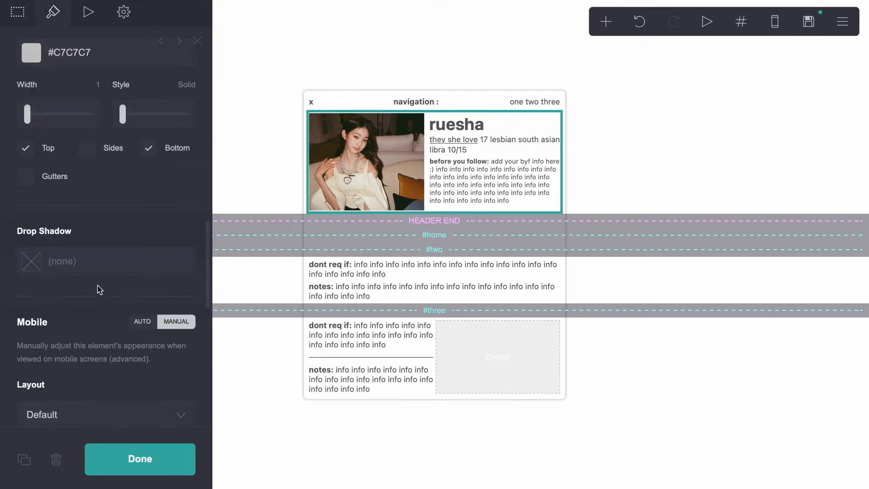
pyautogui.click(74, 43)
pyautogui.hotkey('ctrl', 'c')
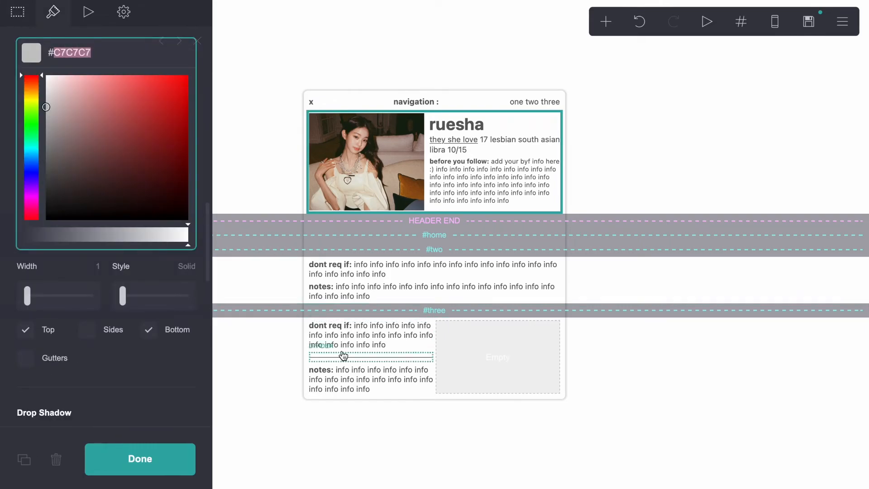
pyautogui.click(344, 356)
pyautogui.click(68, 262)
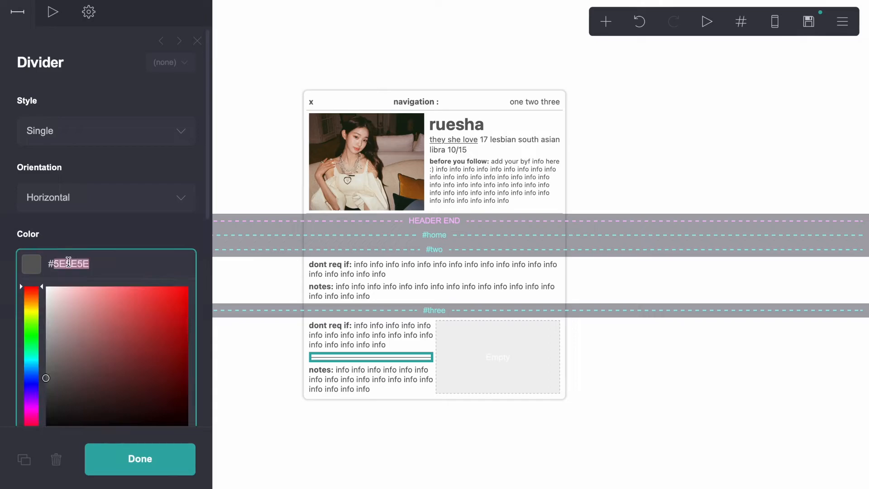
pyautogui.hotkey('ctrl', 'v')
pyautogui.click(320, 455)
pyautogui.click(320, 455)
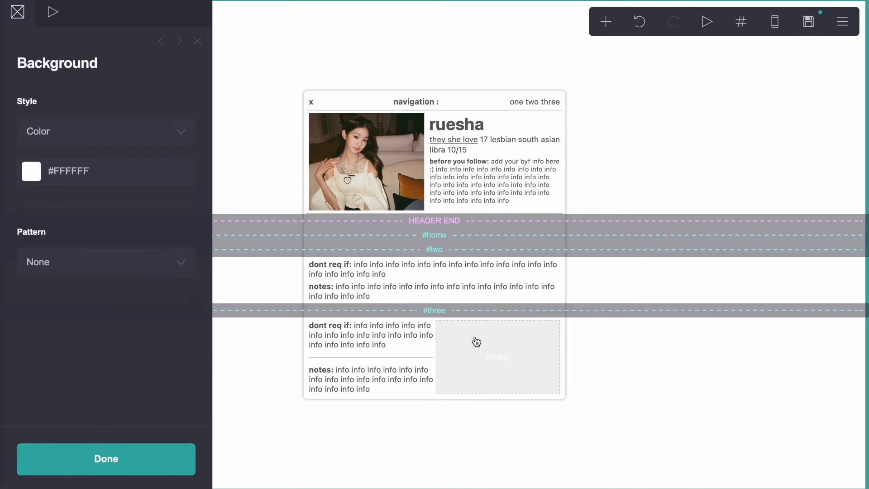
# Give the #three container a C7C7C7 border of width 1 shown only on the gutters, flush to edges.
pyautogui.click(476, 345)
pyautogui.scroll(-10, 86, 281)
pyautogui.scroll(3, 88, 281)
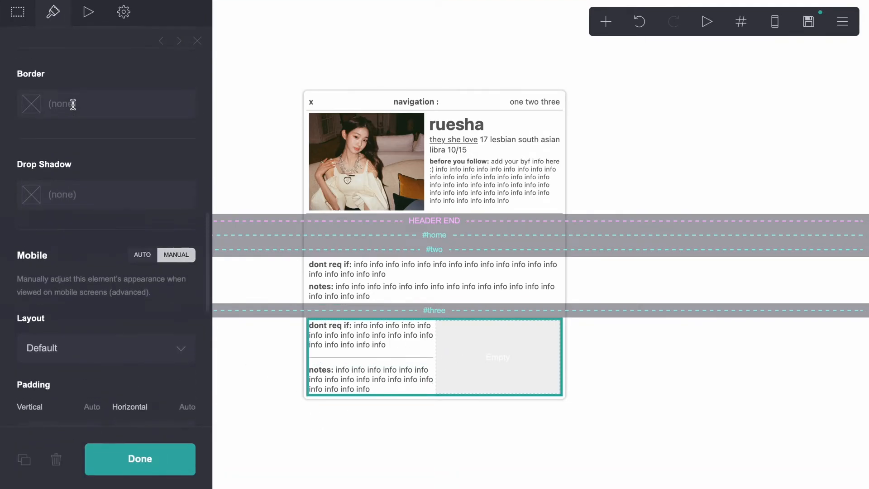
pyautogui.click(74, 109)
pyautogui.hotkey('ctrl', 'v')
pyautogui.click(75, 105)
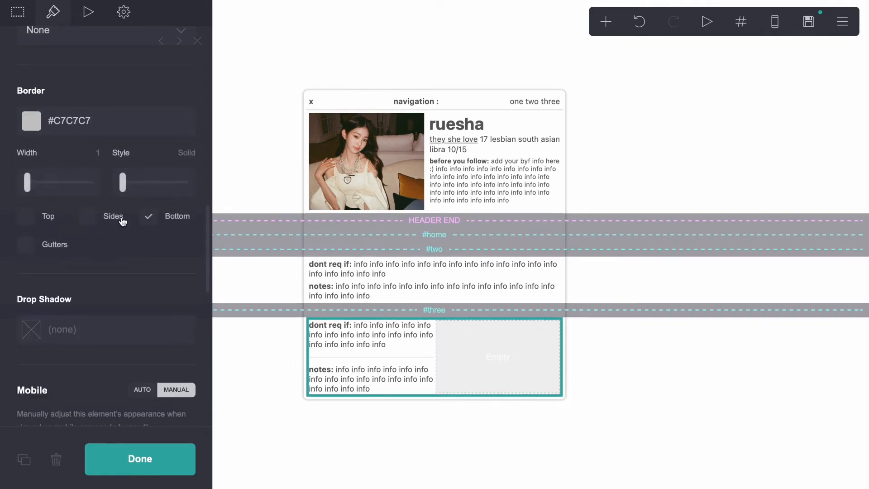
pyautogui.scroll(-2, 146, 220)
pyautogui.click(25, 178)
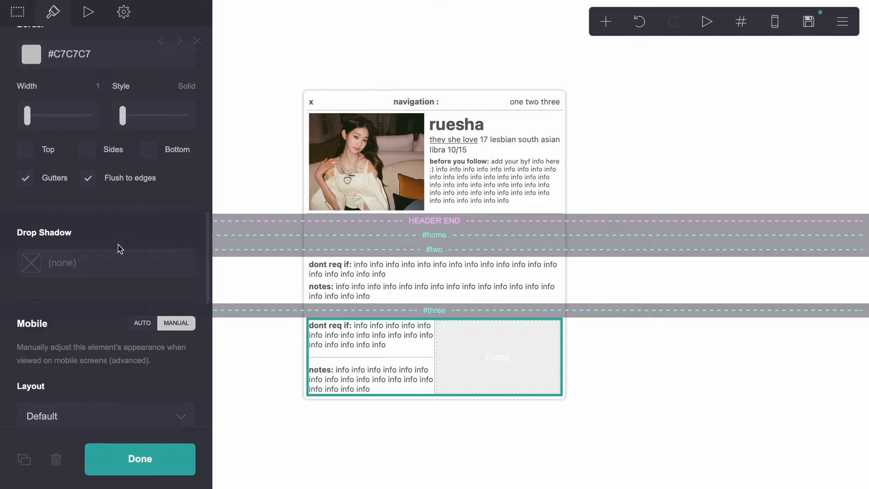
# Set the #three container's gutters to 0.5.
pyautogui.scroll(15, 120, 249)
pyautogui.click(189, 264)
pyautogui.write('0.5')
pyautogui.press('Return')
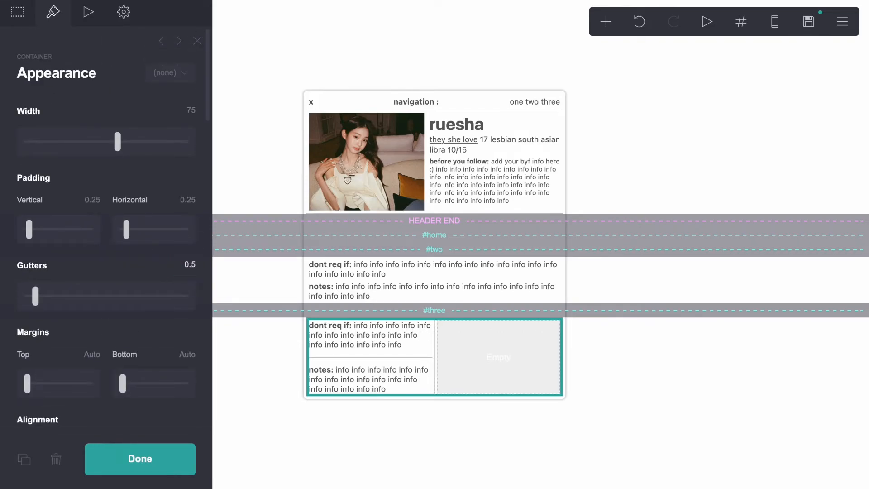
pyautogui.click(395, 440)
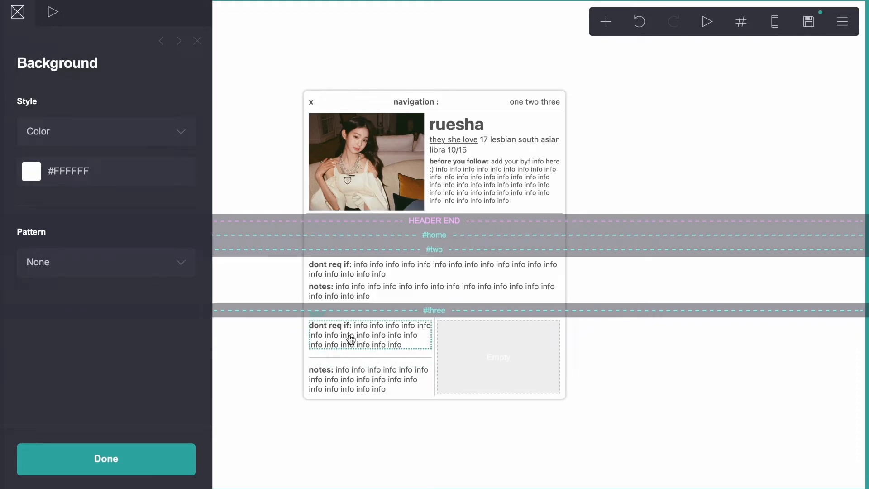
# Replace the "dont req if" text under #three with "**music:**" followed by the repeated "info" placeholder words.
pyautogui.click(326, 337)
pyautogui.click(17, 13)
pyautogui.press('super+a')
pyautogui.write('**mus')
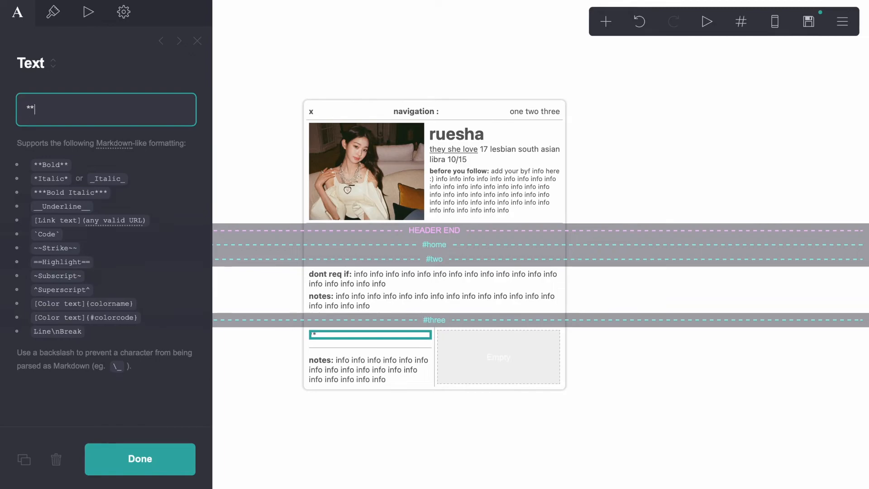
pyautogui.write('ic:**')
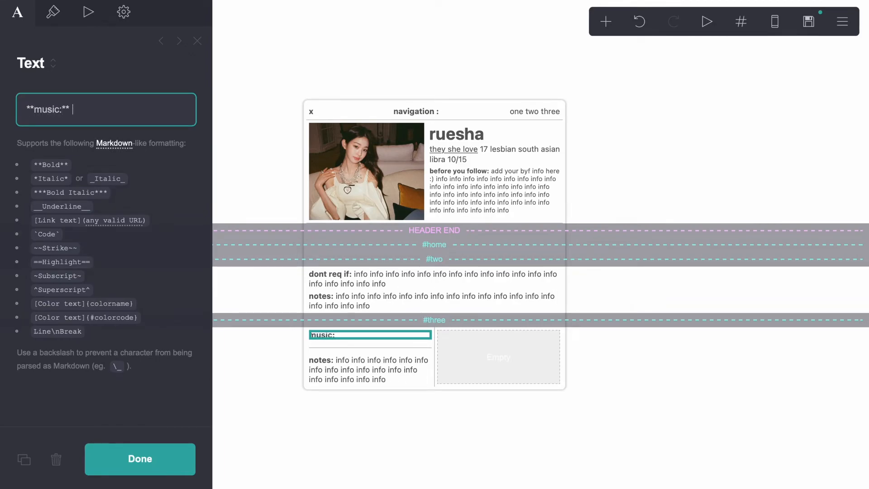
pyautogui.click(426, 300)
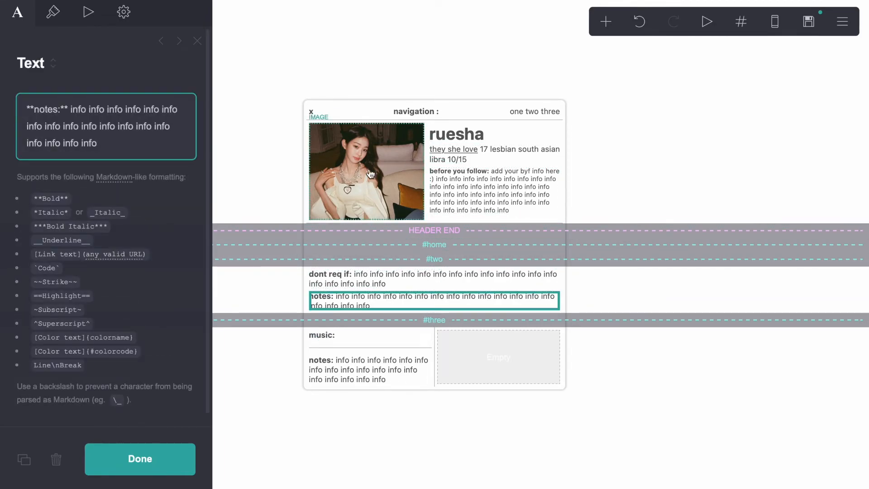
pyautogui.press('super+a')
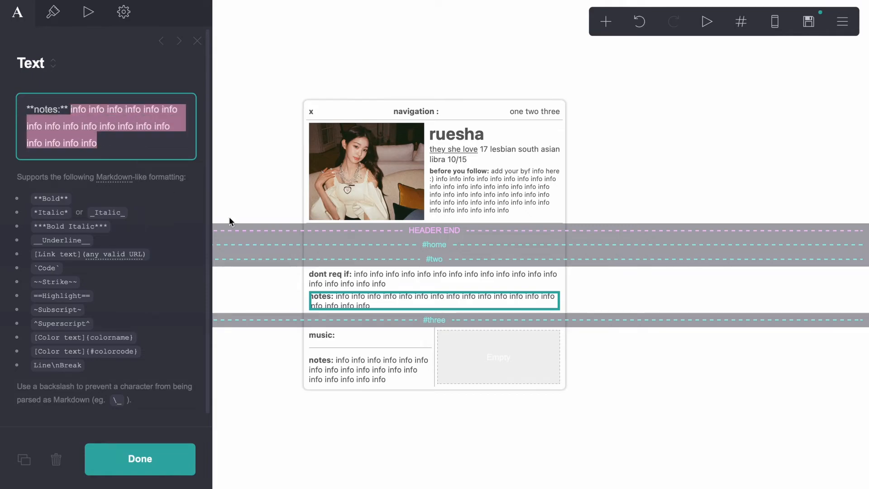
pyautogui.click(382, 337)
pyautogui.write('info info info info info info info info info info info info info info info info')
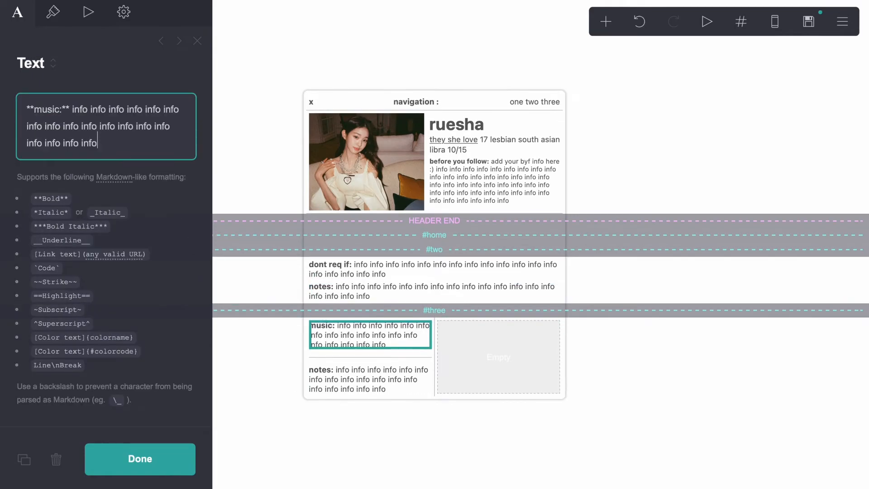
pyautogui.click(421, 455)
# Add an image element to the empty right column under #three and upload original-69.jpg into it.
pyautogui.click(607, 24)
pyautogui.moveTo(471, 100); pyautogui.dragTo(442, 294)
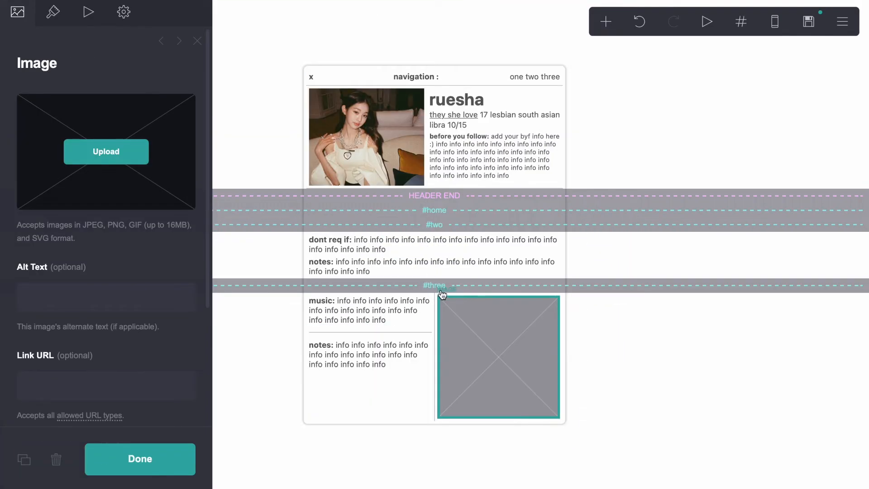
pyautogui.click(154, 171)
pyautogui.click(340, 166)
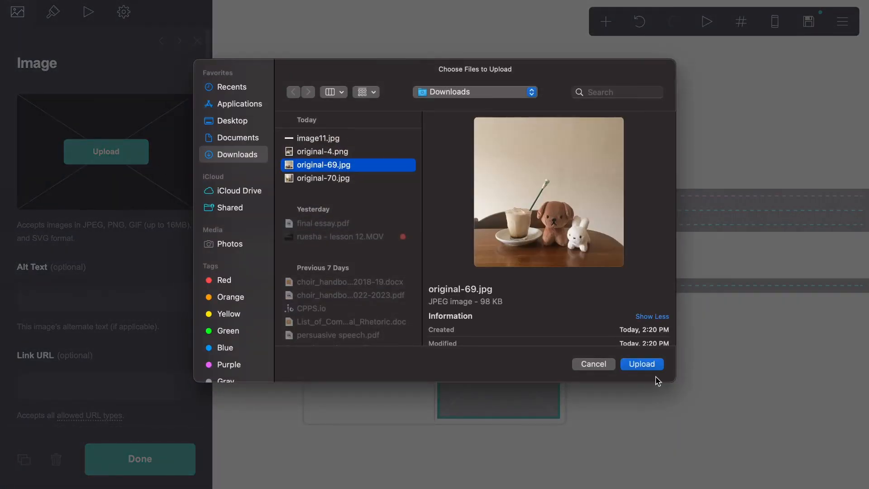
pyautogui.click(649, 365)
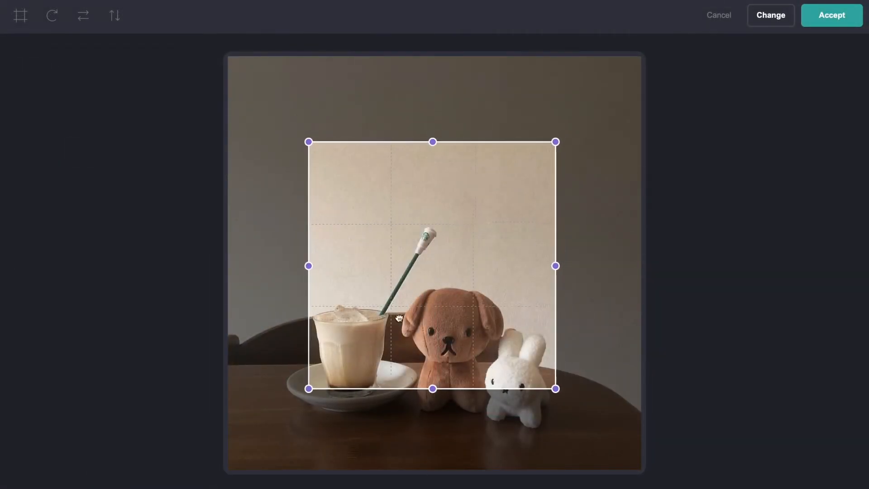
# Crop the uploaded image to a wide frame around the drink and the two plush toys and accept it.
pyautogui.moveTo(409, 304); pyautogui.dragTo(337, 386)
pyautogui.moveTo(482, 348); pyautogui.dragTo(602, 347)
pyautogui.moveTo(434, 378); pyautogui.dragTo(456, 378)
pyautogui.click(821, 17)
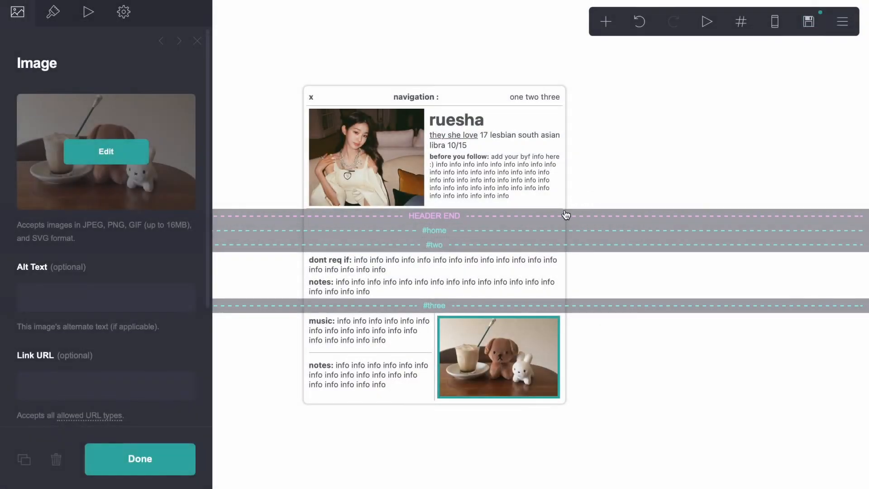
pyautogui.click(421, 441)
pyautogui.click(410, 462)
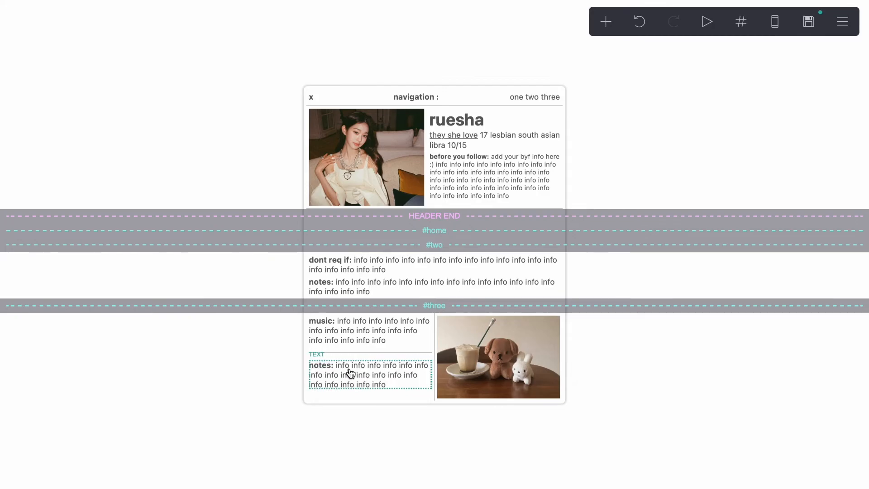
# Move the notes text under #three above the divider and rewrite a duplicate of it as "**Last Updated :** 11/13/22 6:12 PST".
pyautogui.moveTo(347, 375)
pyautogui.mouseDown()
pyautogui.moveTo(351, 344)
pyautogui.moveTo(357, 394)
pyautogui.moveTo(357, 368)
pyautogui.mouseUp()
pyautogui.click(22, 462)
pyautogui.click(110, 145)
pyautogui.press('super+a')
pyautogui.write('**las')
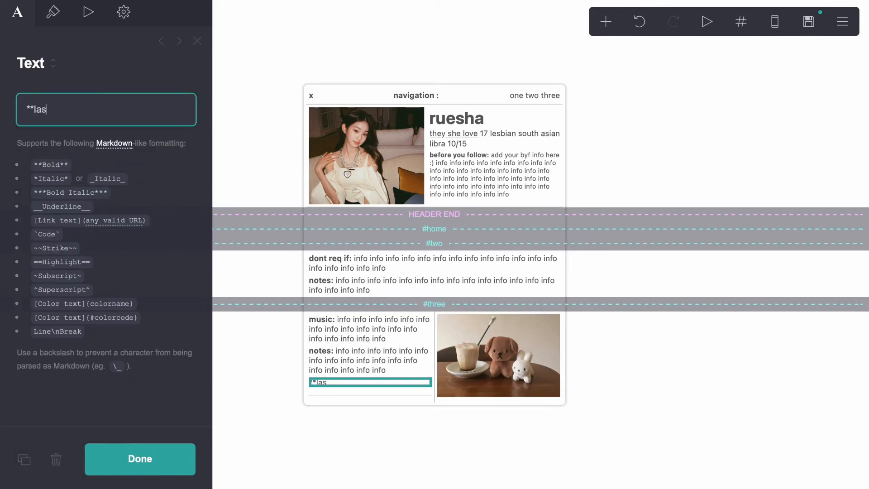
pyautogui.write('t Updated :** 11/13/22')
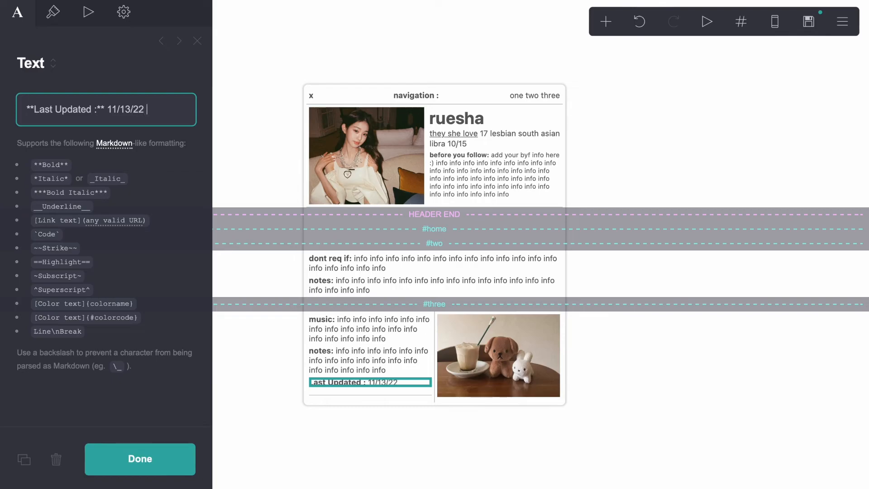
pyautogui.write('PST')
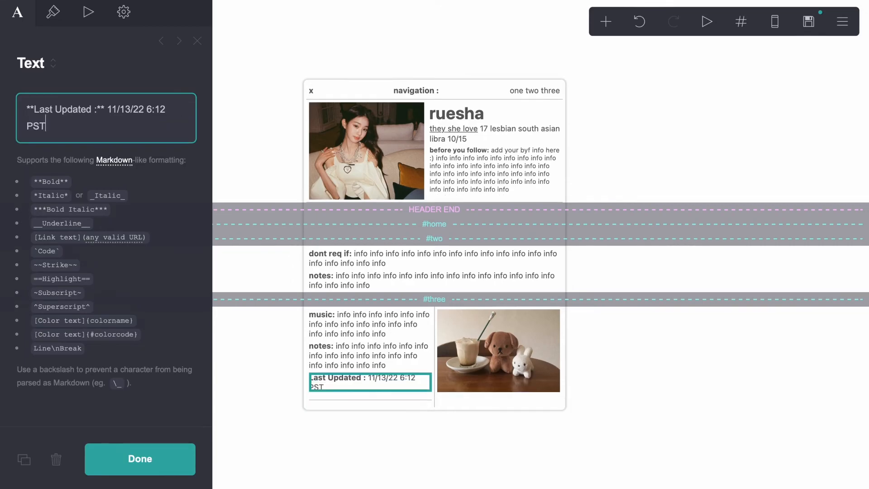
# Set the Last Updated text's size to 0.625 and place it below the divider.
pyautogui.click(53, 13)
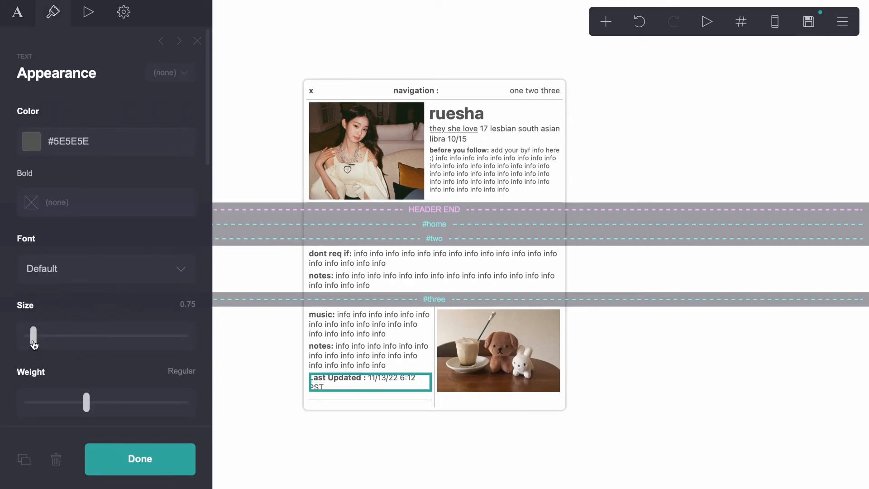
pyautogui.moveTo(34, 344); pyautogui.dragTo(31, 343)
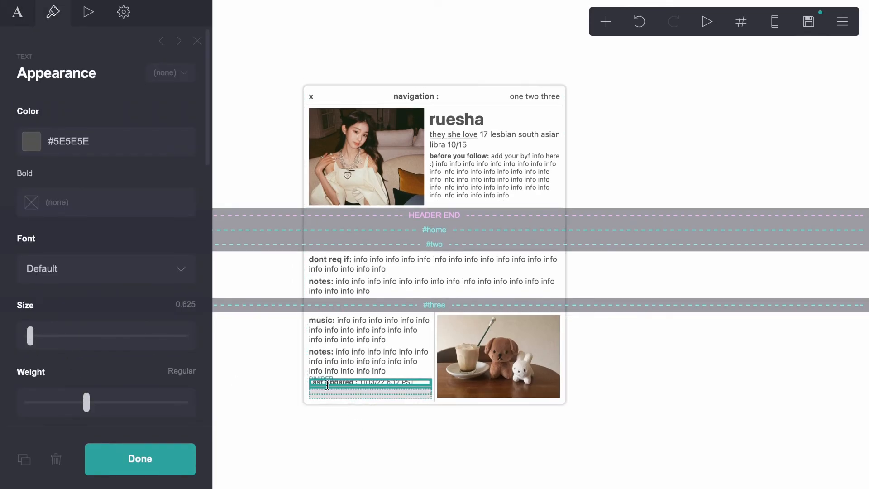
pyautogui.click(366, 459)
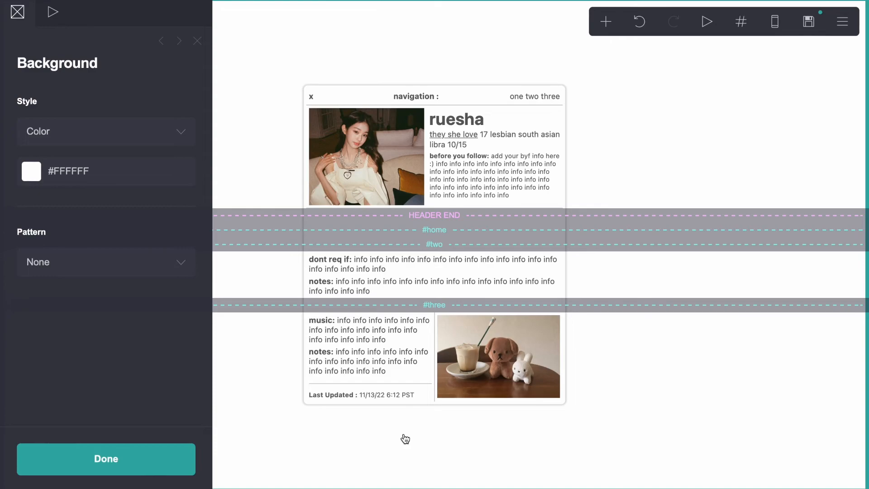
pyautogui.click(396, 398)
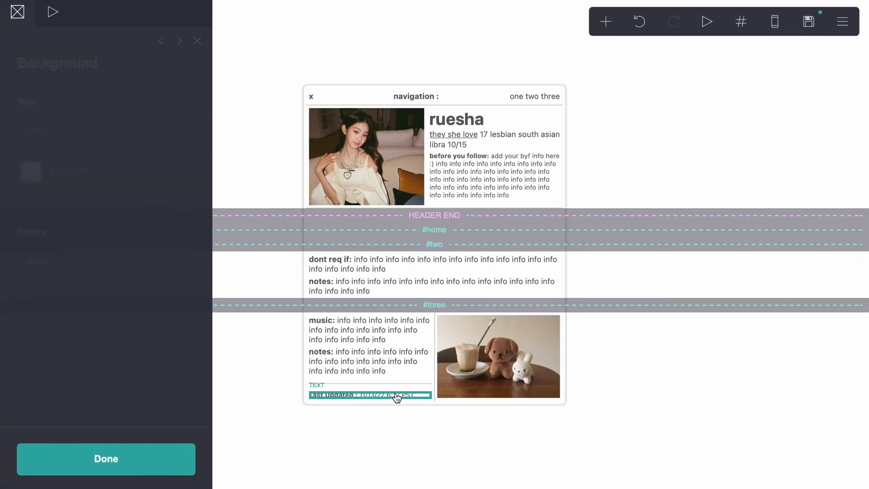
pyautogui.click(451, 453)
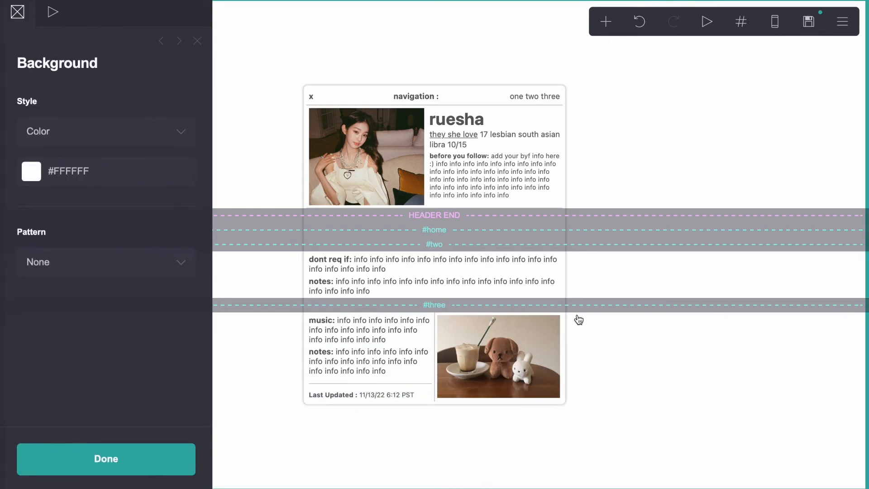
# Set the plush toy image's height to 7.75 in the mobile view, then return to the desktop view.
pyautogui.click(843, 21)
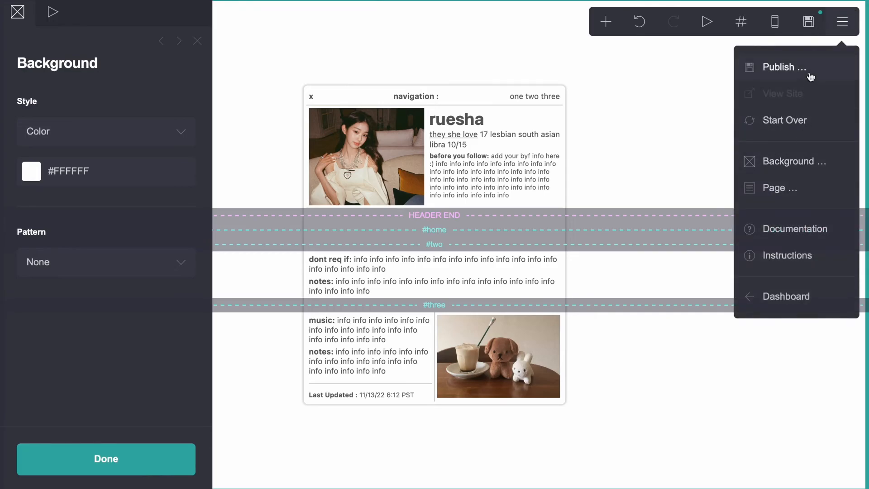
pyautogui.click(776, 23)
pyautogui.click(776, 23)
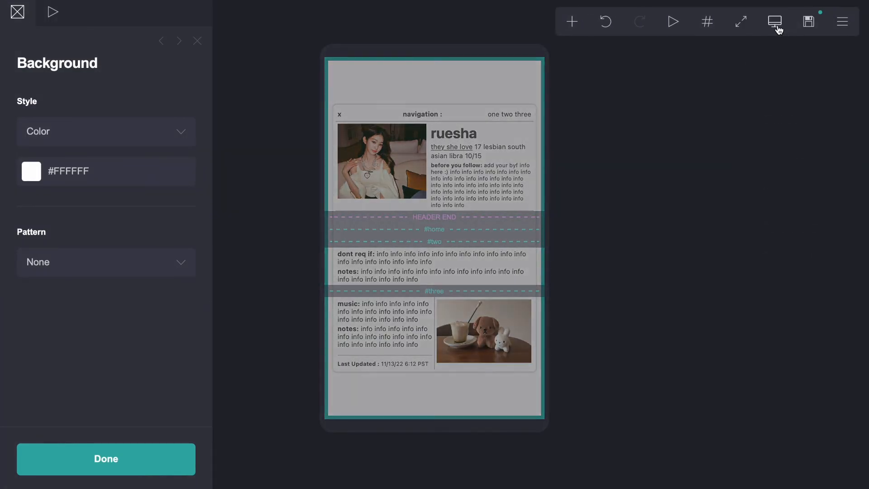
pyautogui.click(783, 26)
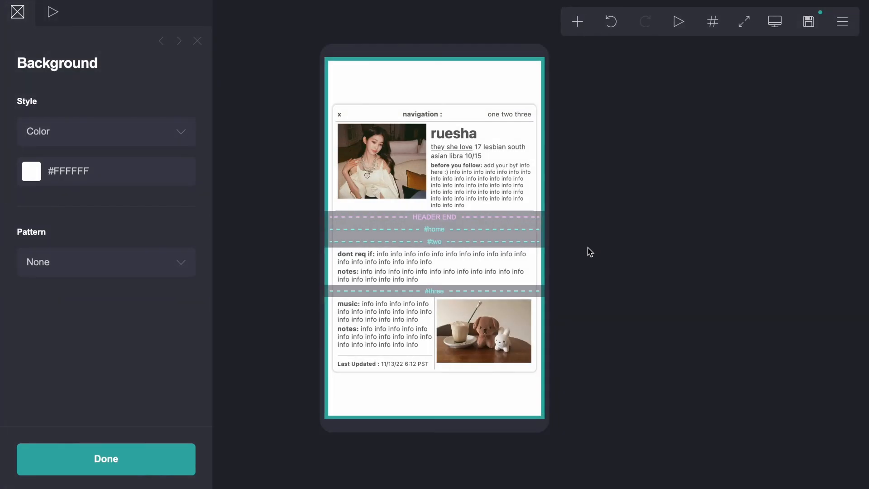
pyautogui.click(500, 357)
pyautogui.click(53, 12)
pyautogui.moveTo(33, 216); pyautogui.dragTo(51, 222)
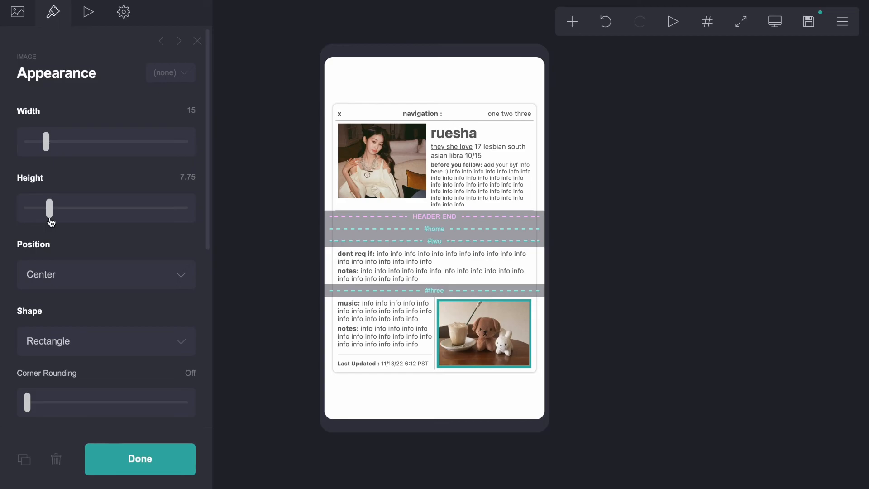
pyautogui.click(335, 394)
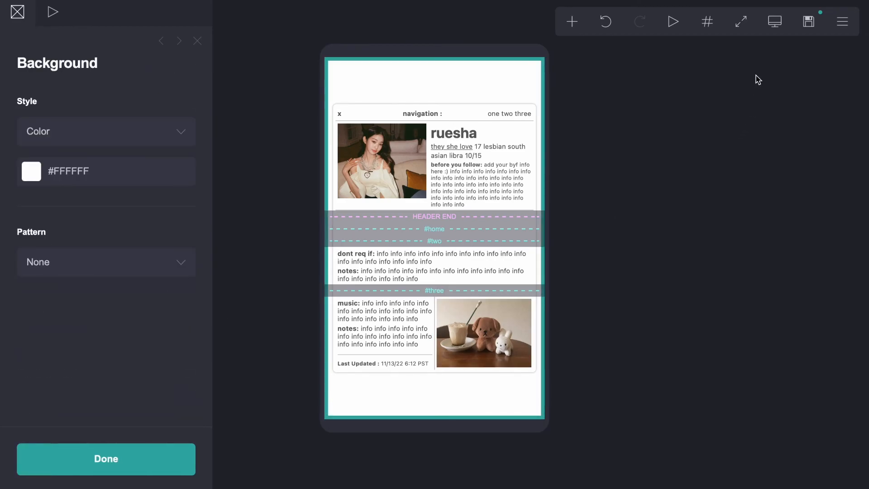
pyautogui.click(773, 28)
# Set the height of the plush toy image under #three to 8.375 in the desktop view.
pyautogui.click(468, 391)
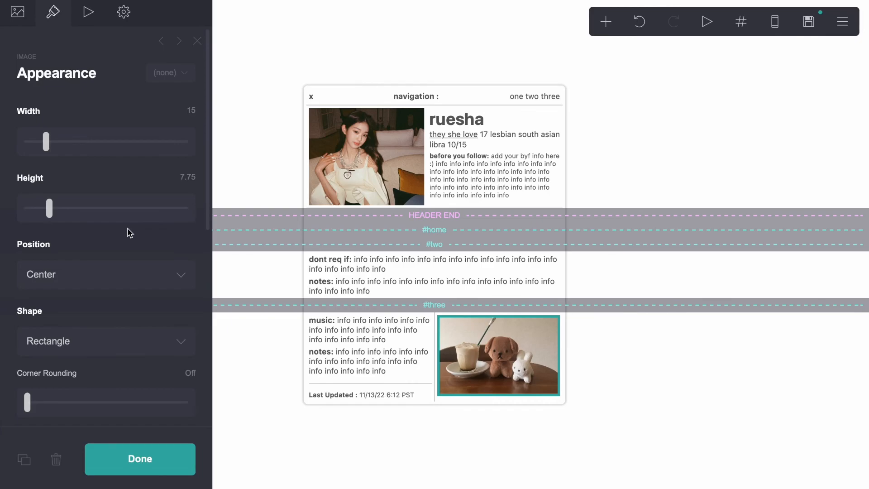
pyautogui.moveTo(53, 218); pyautogui.dragTo(53, 216)
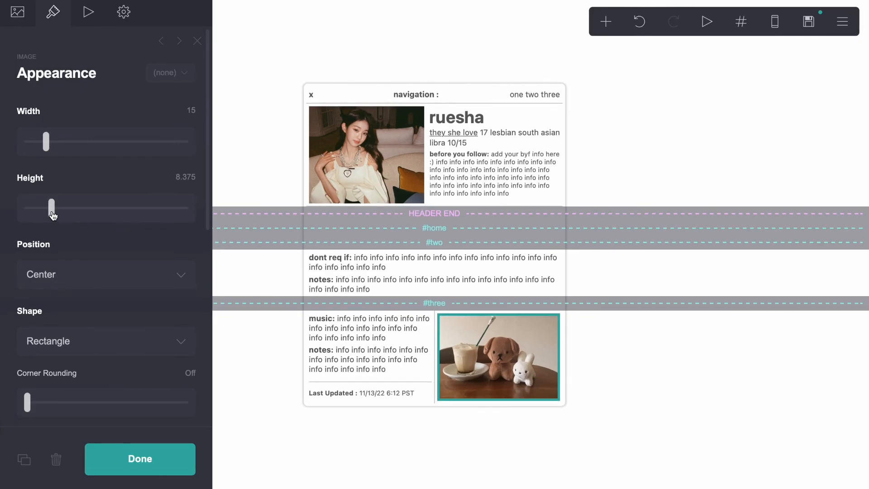
pyautogui.click(632, 393)
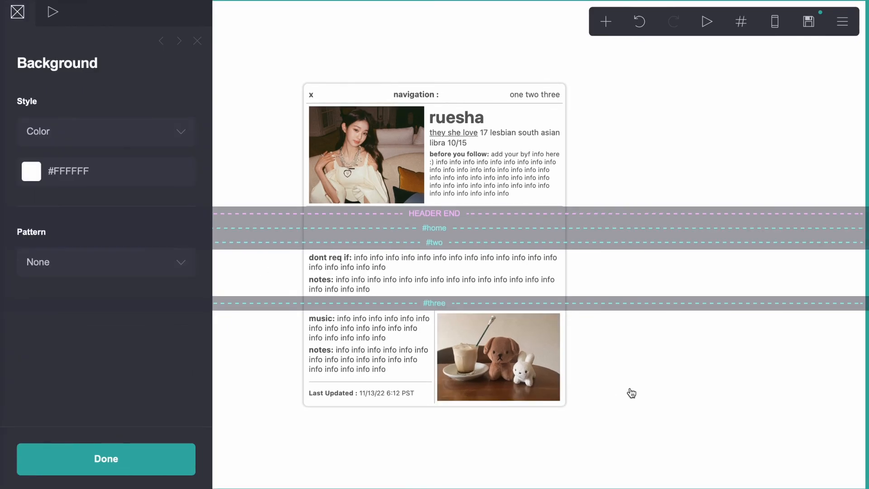
pyautogui.click(631, 393)
# Give the page a Blur In animation on load with a delay of 0.625s.
pyautogui.click(844, 27)
pyautogui.click(778, 187)
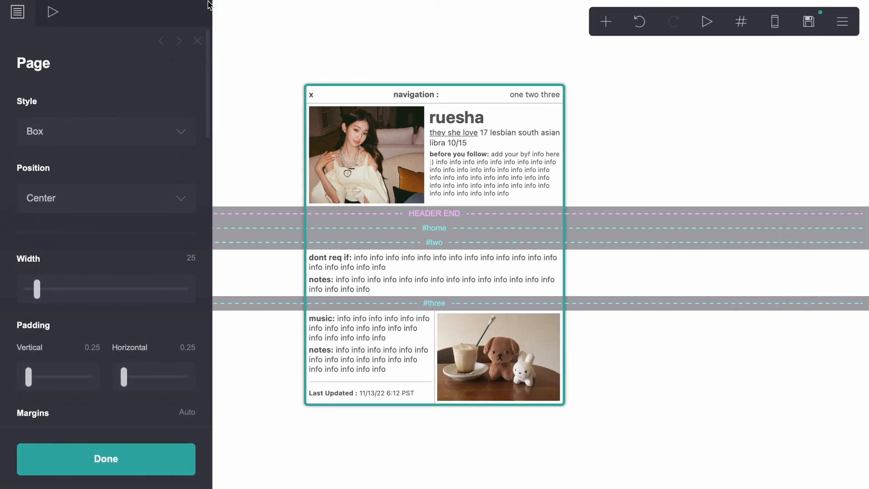
pyautogui.click(68, 17)
pyautogui.click(63, 175)
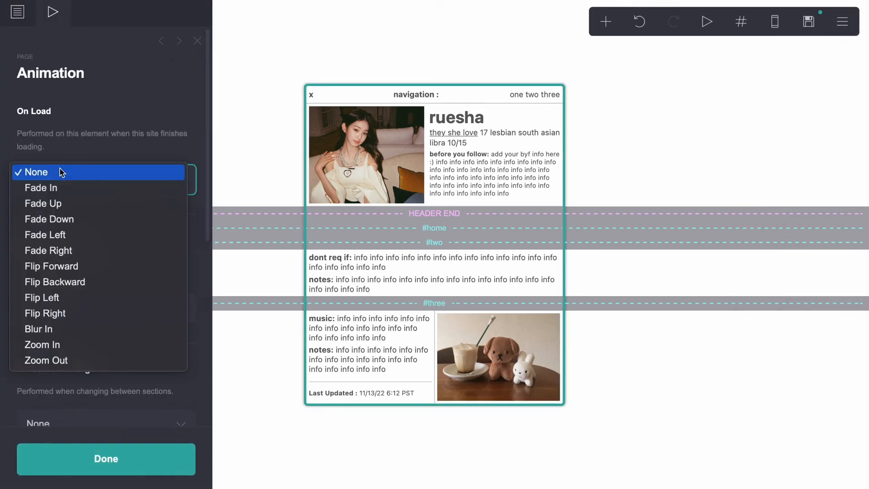
pyautogui.click(75, 330)
pyautogui.scroll(-4, 76, 166)
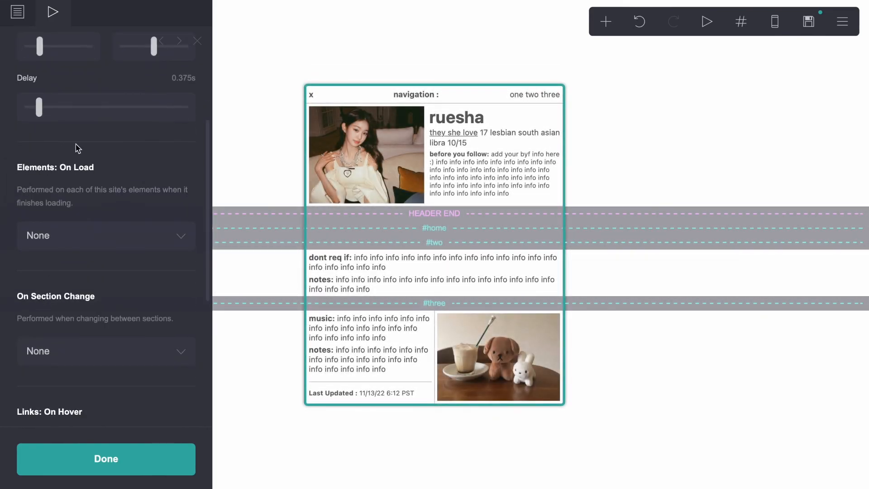
pyautogui.moveTo(43, 112); pyautogui.dragTo(47, 112)
# Set the page's On Section Change animation to Blur In.
pyautogui.click(60, 358)
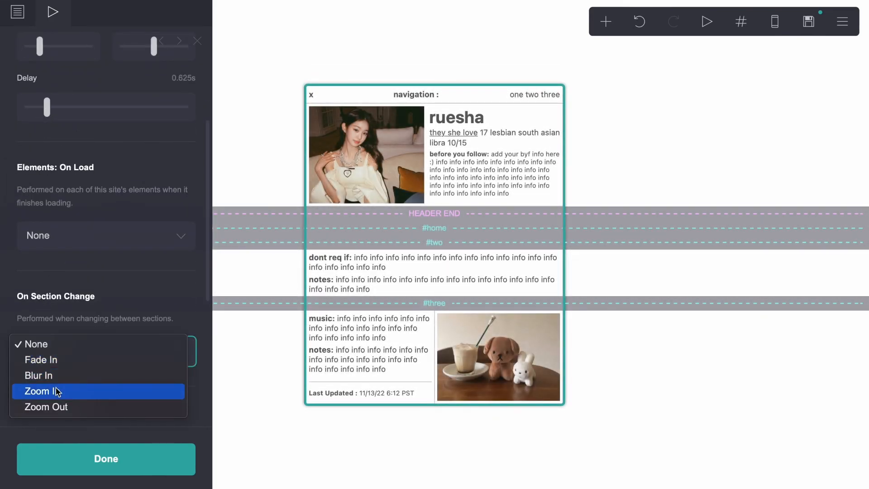
pyautogui.click(51, 377)
pyautogui.scroll(-2, 46, 409)
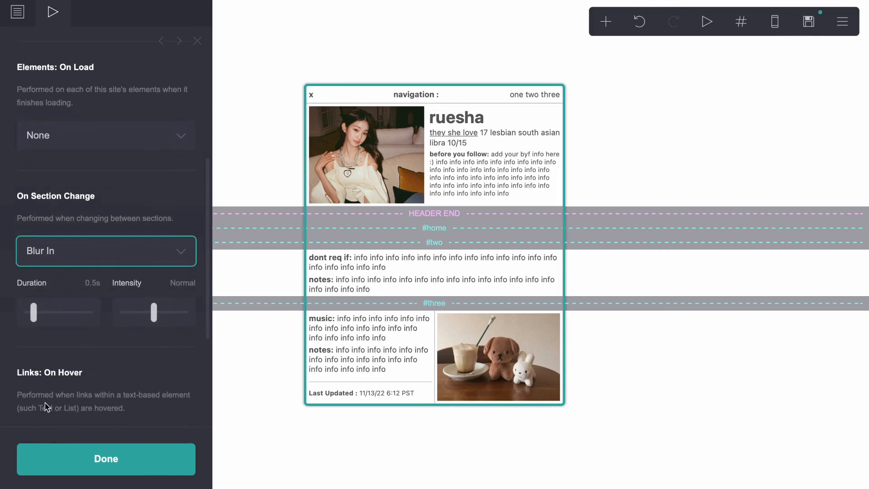
# Save the site as a template with the title "1" and the description "1".
pyautogui.click(809, 22)
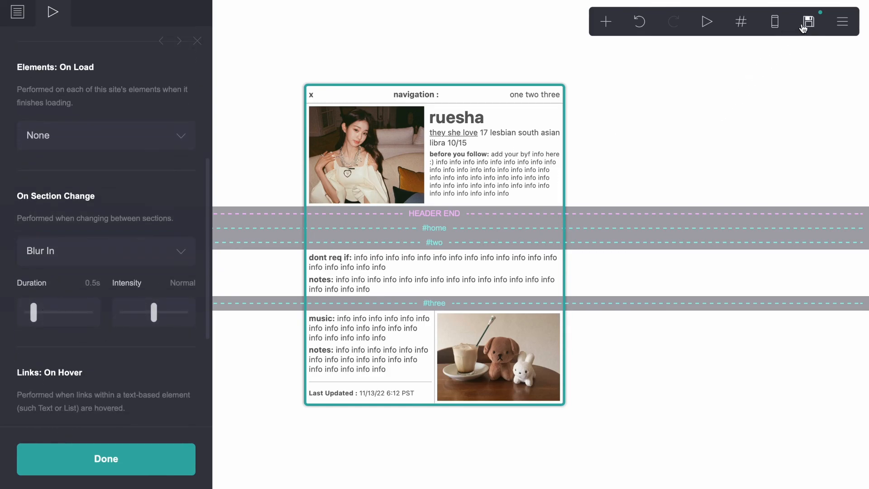
pyautogui.click(113, 137)
pyautogui.write('1')
pyautogui.click(77, 236)
pyautogui.write('1')
pyautogui.scroll(-3, 54, 267)
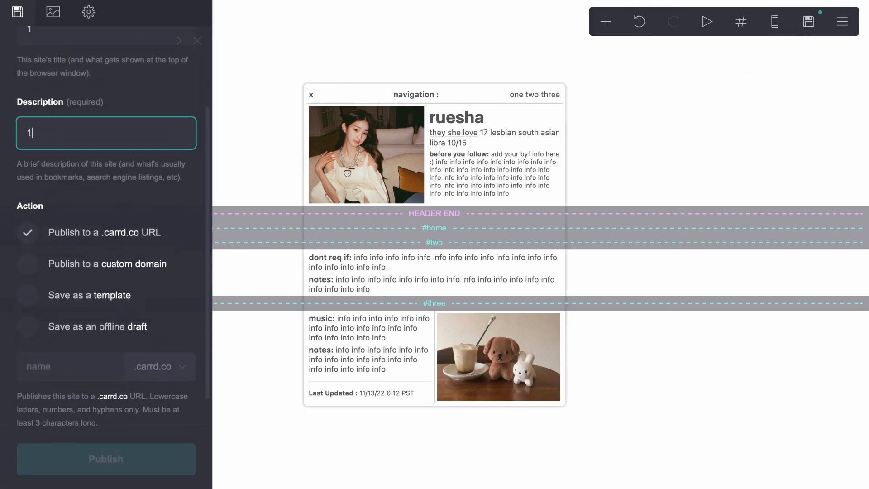
pyautogui.click(50, 267)
pyautogui.click(83, 449)
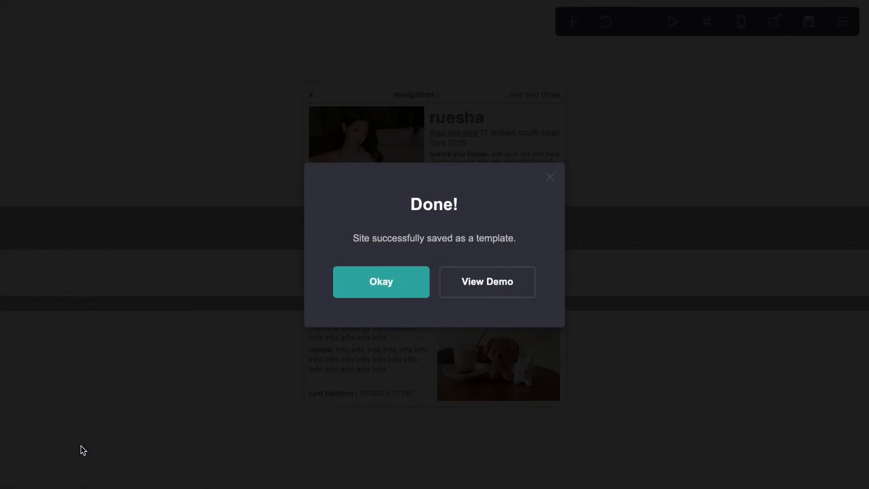
# View the template's demo and test the navigation links two, three and x.
pyautogui.click(495, 277)
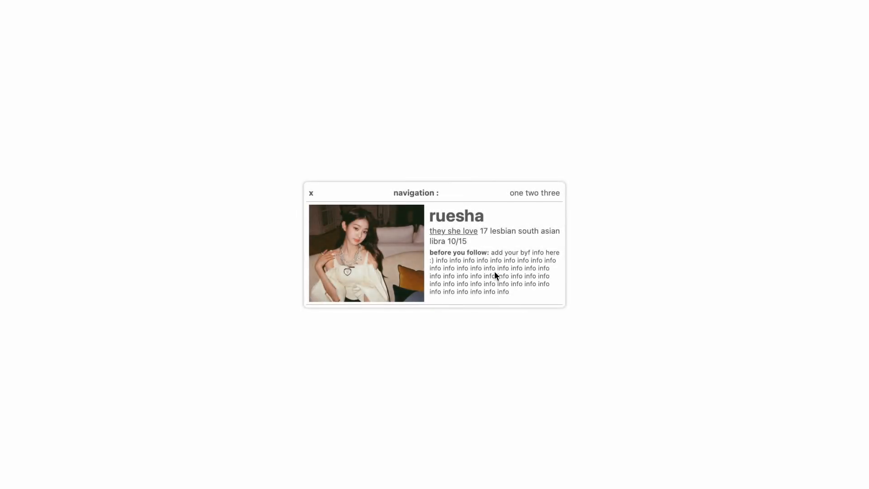
pyautogui.click(532, 195)
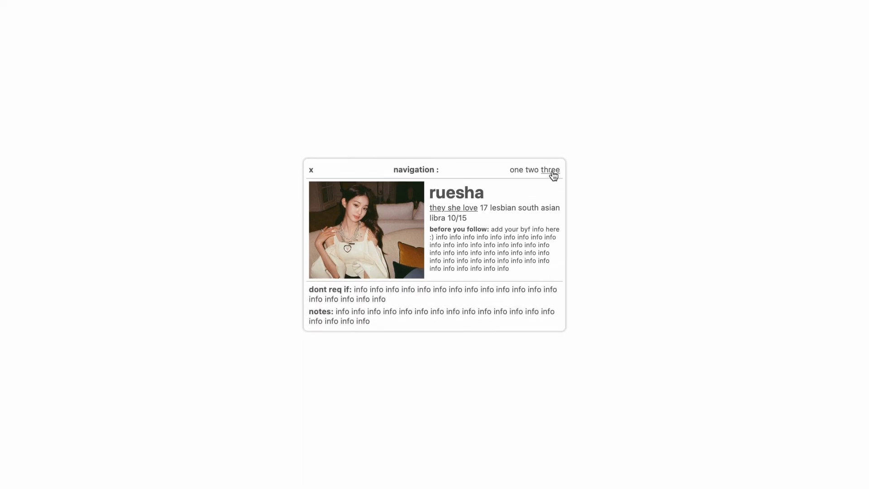
pyautogui.click(551, 171)
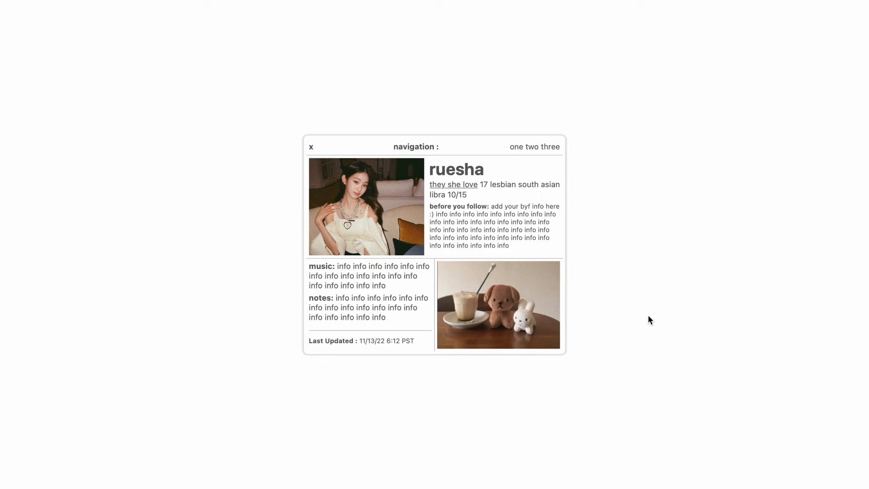
pyautogui.click(311, 146)
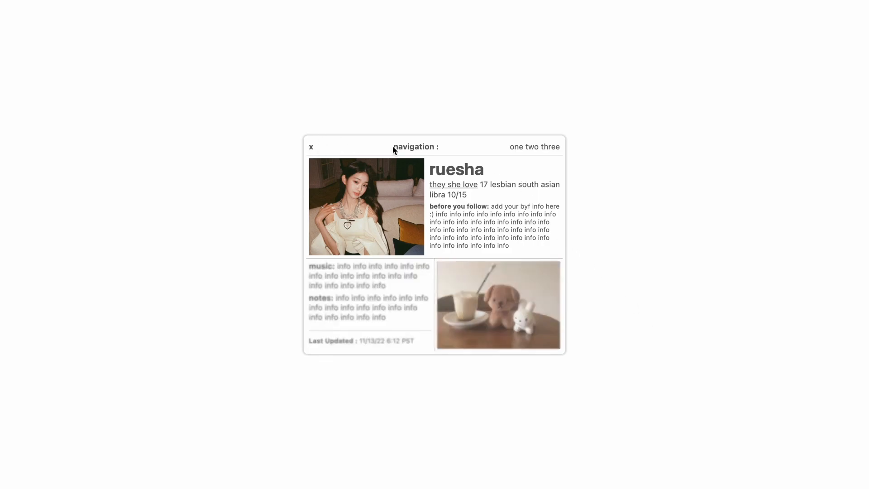